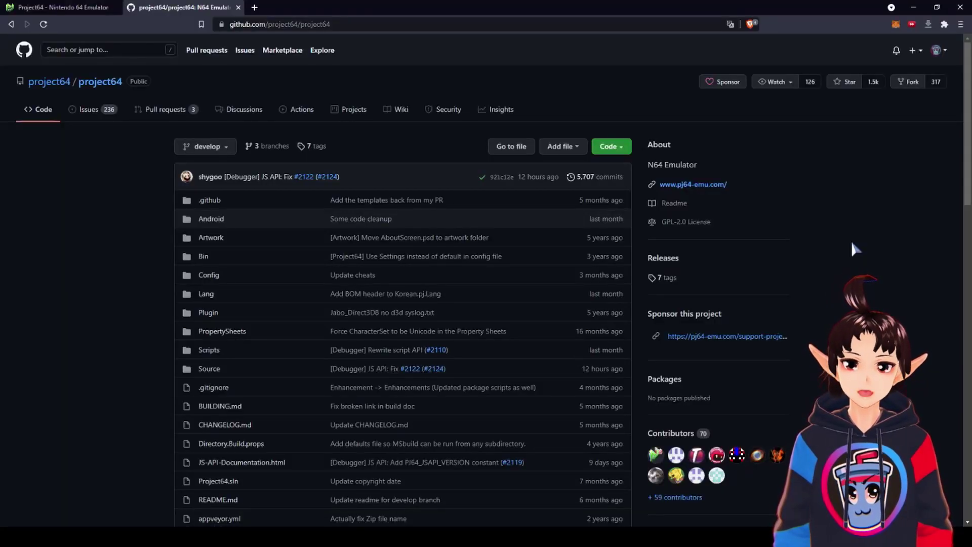
Show the Project64 website at pj64-emu.com as the place to download the emulator
click(56, 7)
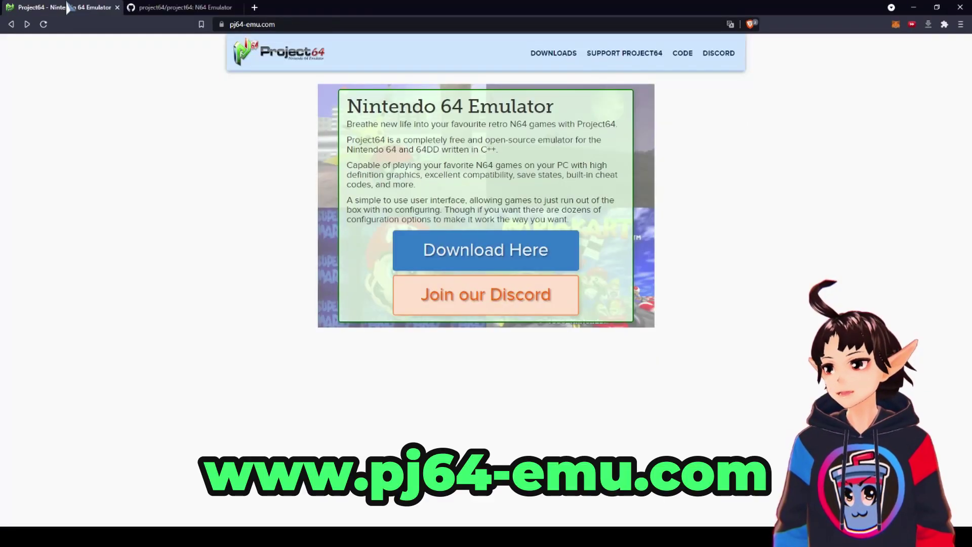
click(354, 25)
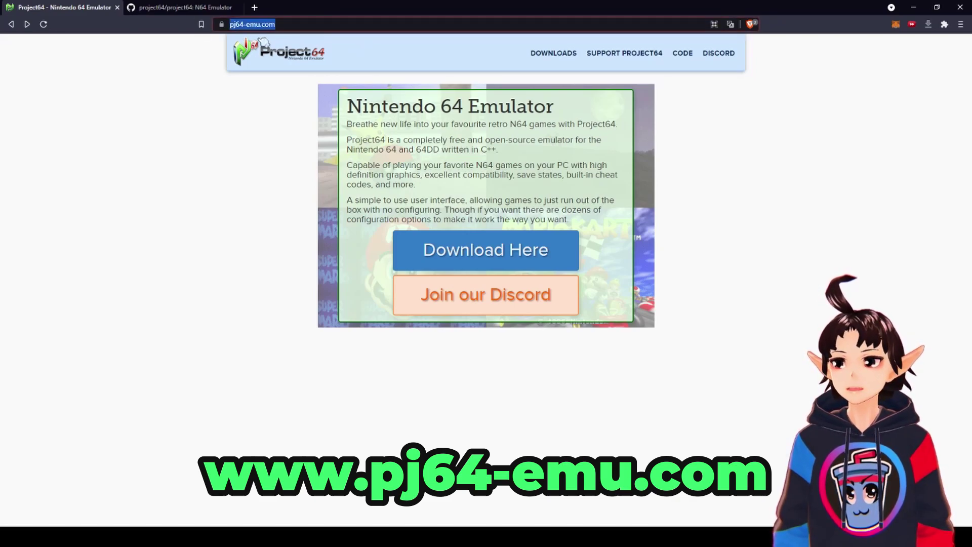
click(261, 171)
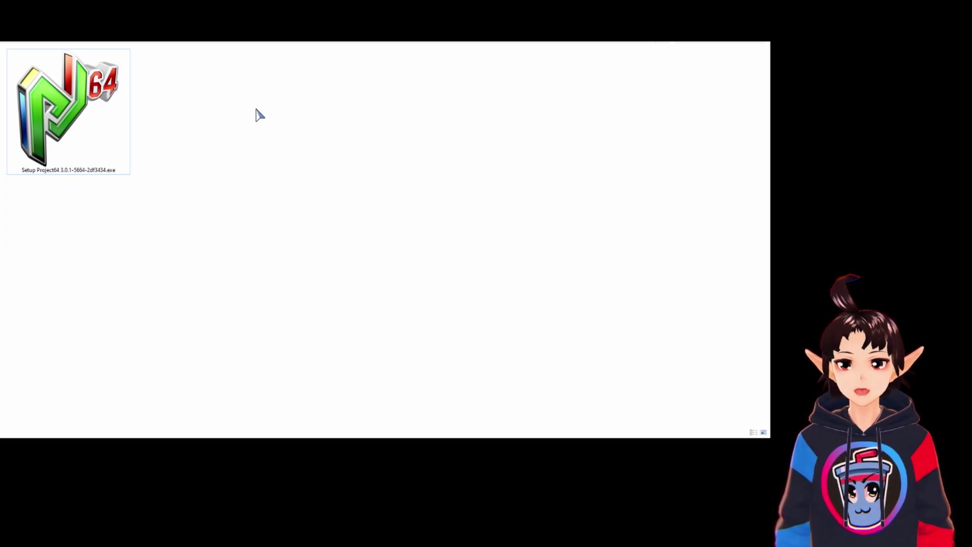
drag(258, 115, 52, 215)
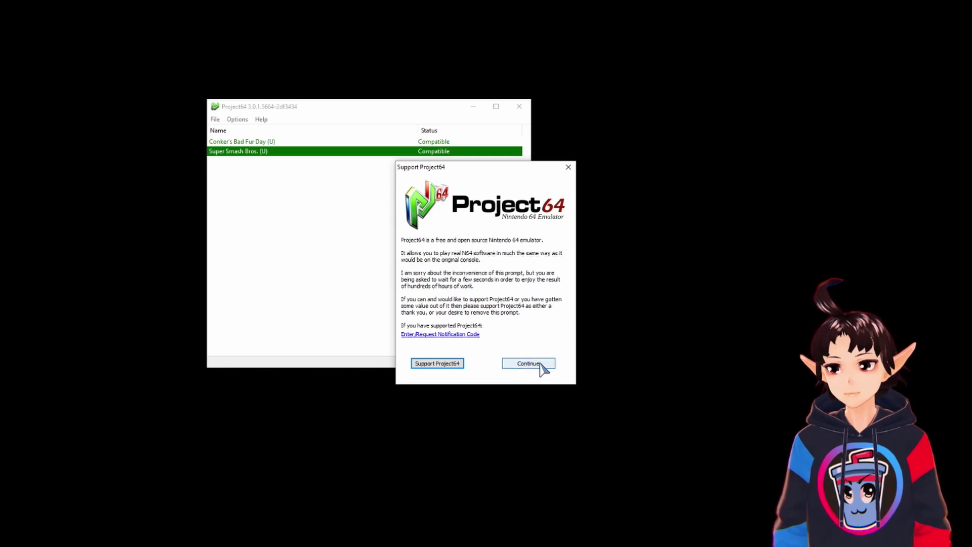
Continue past the Support Project64 prompt
click(545, 364)
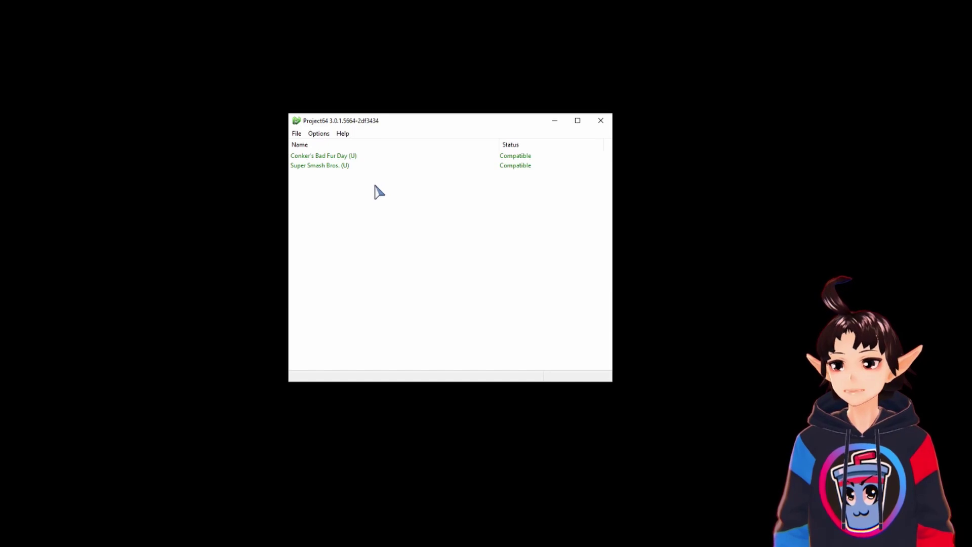
Look at the folders offered for the ROM directory and leave the selection without choosing one
click(295, 134)
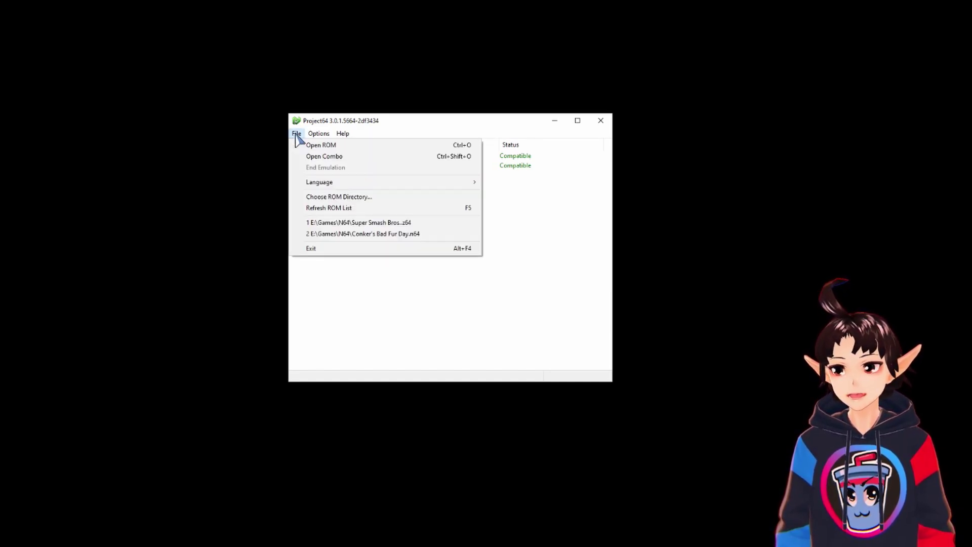
click(354, 197)
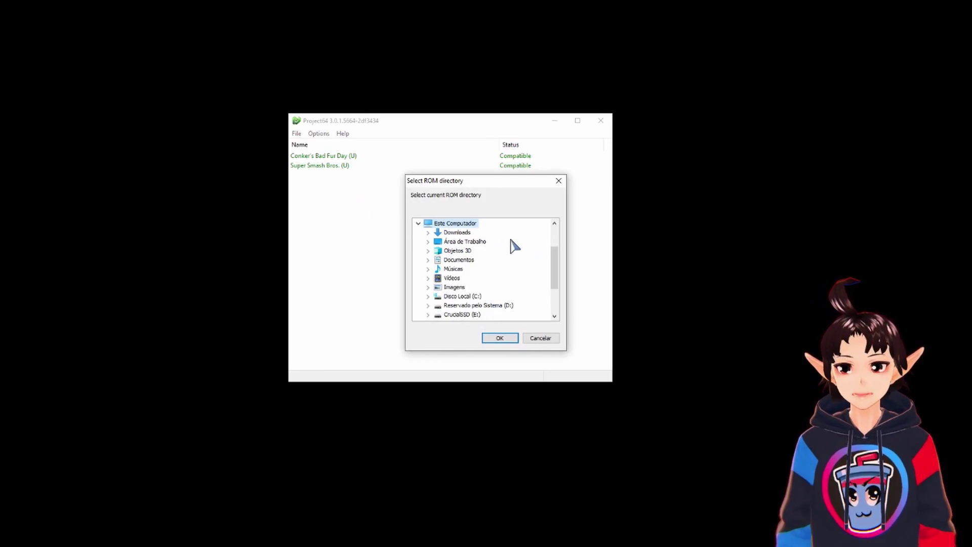
click(541, 340)
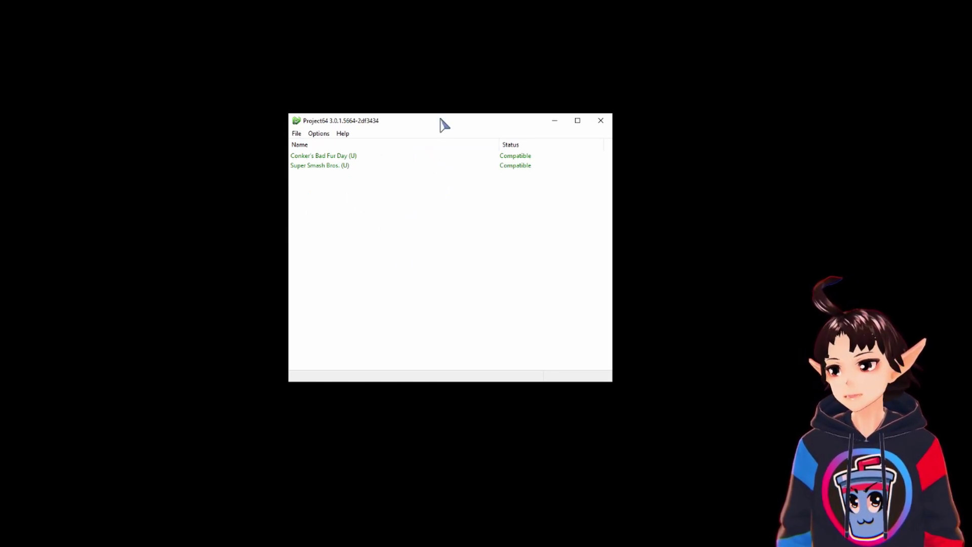
Set the full screen resolution to 1920 x 1080 (16:9) in the graphics settings
click(319, 133)
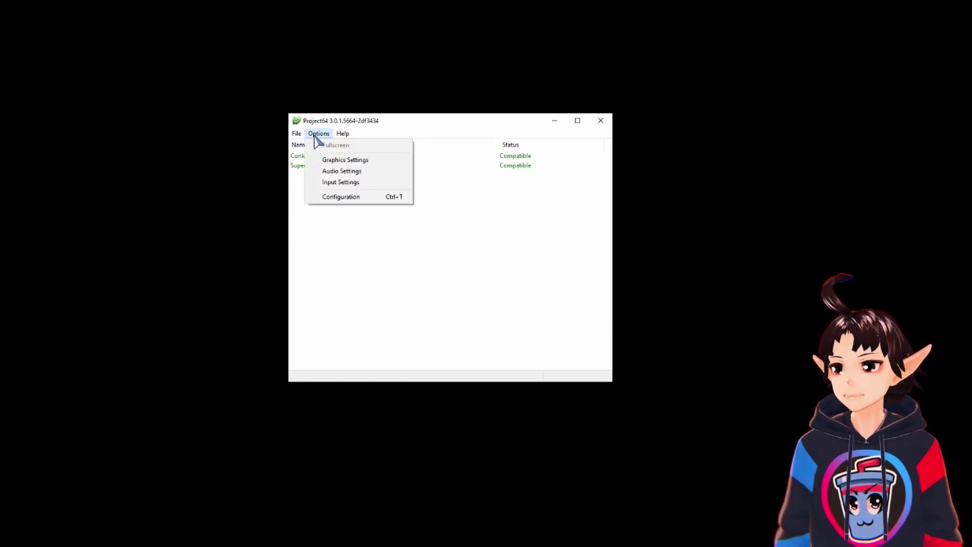
click(363, 161)
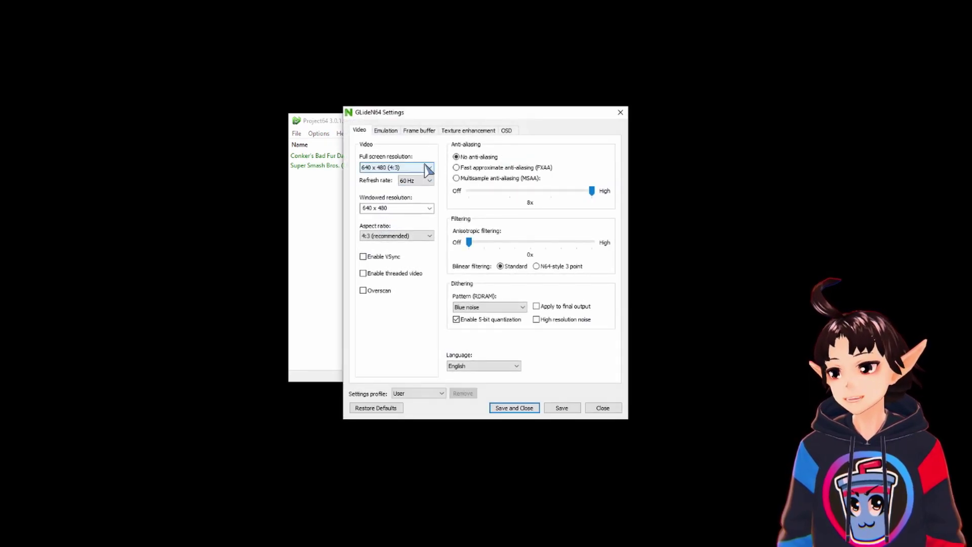
click(404, 168)
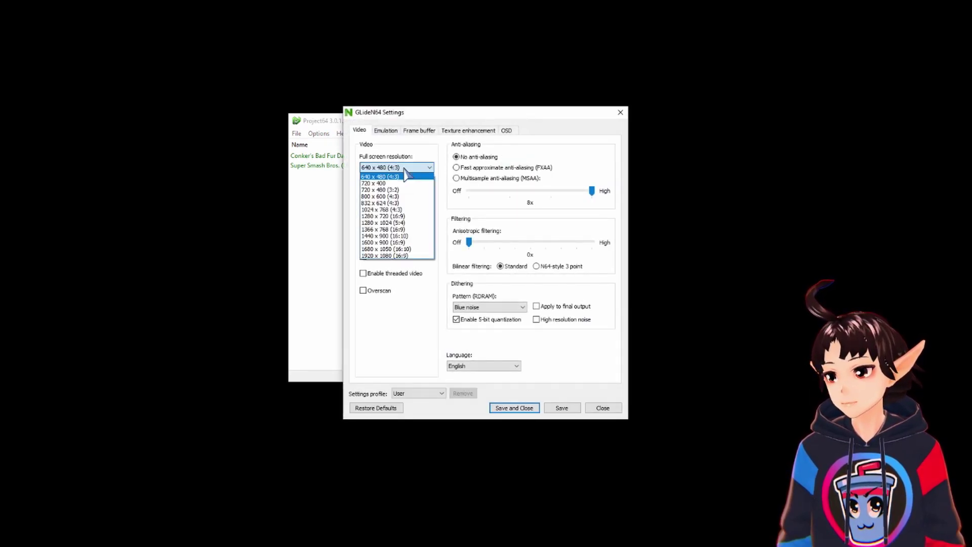
click(408, 256)
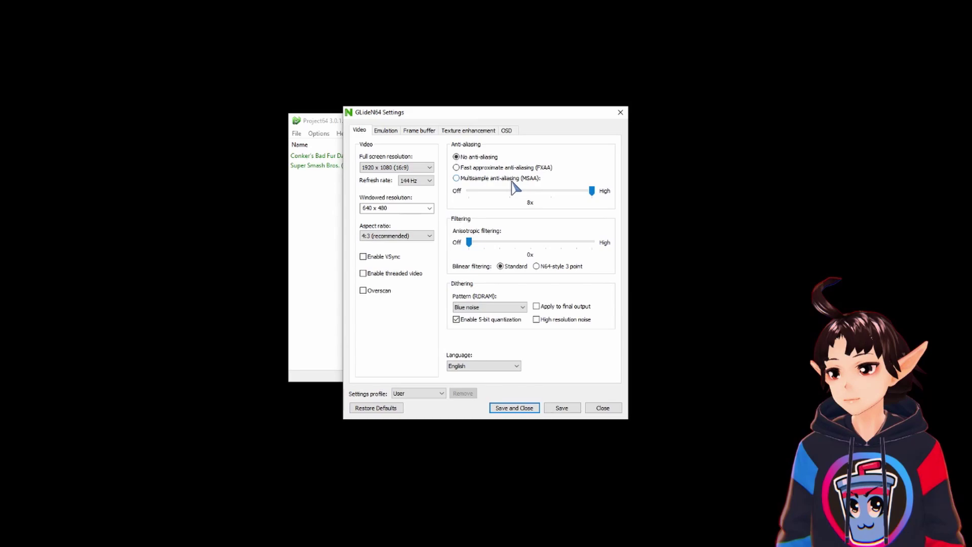
Use multisample anti-aliasing (MSAA) and set anisotropic filtering to 5x
click(492, 178)
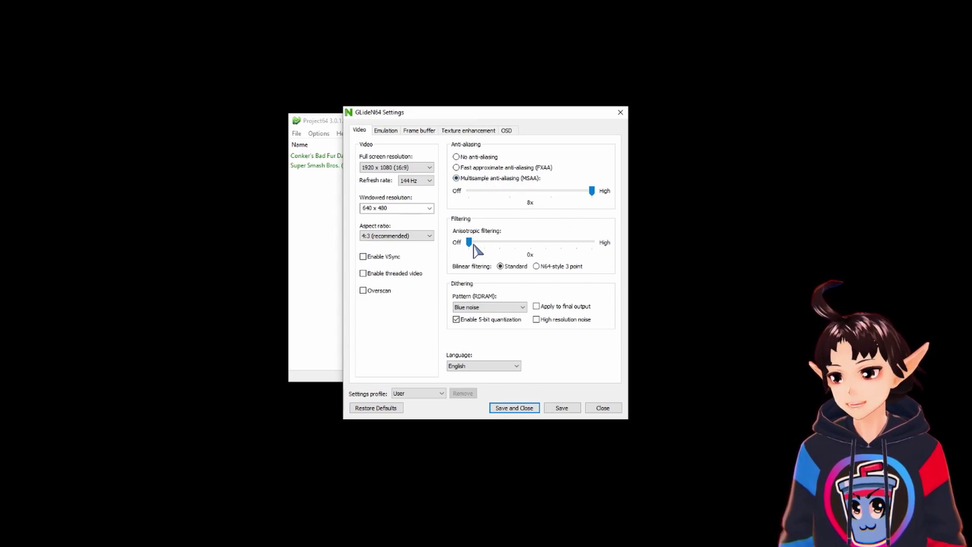
drag(468, 243, 507, 244)
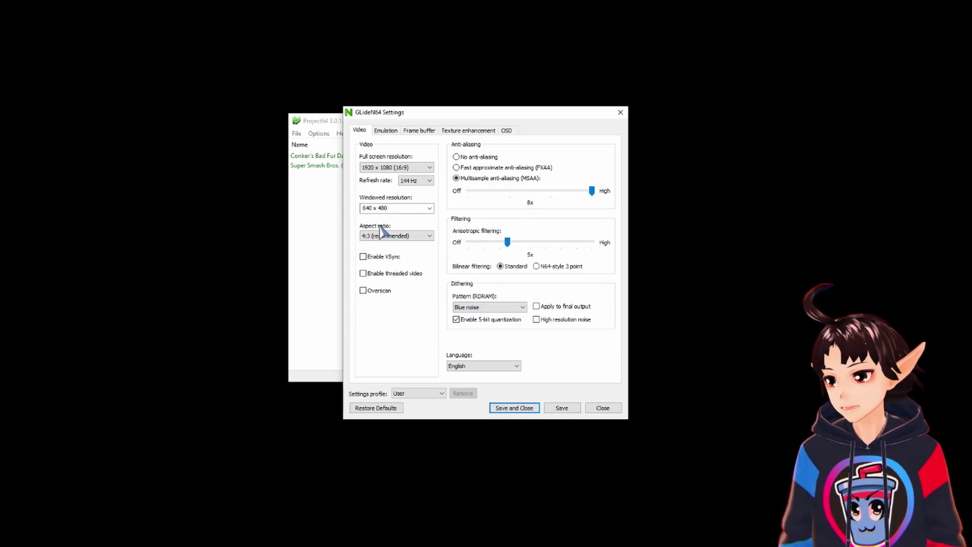
Set the windowed resolution to the custom size 1600 x 900
click(430, 208)
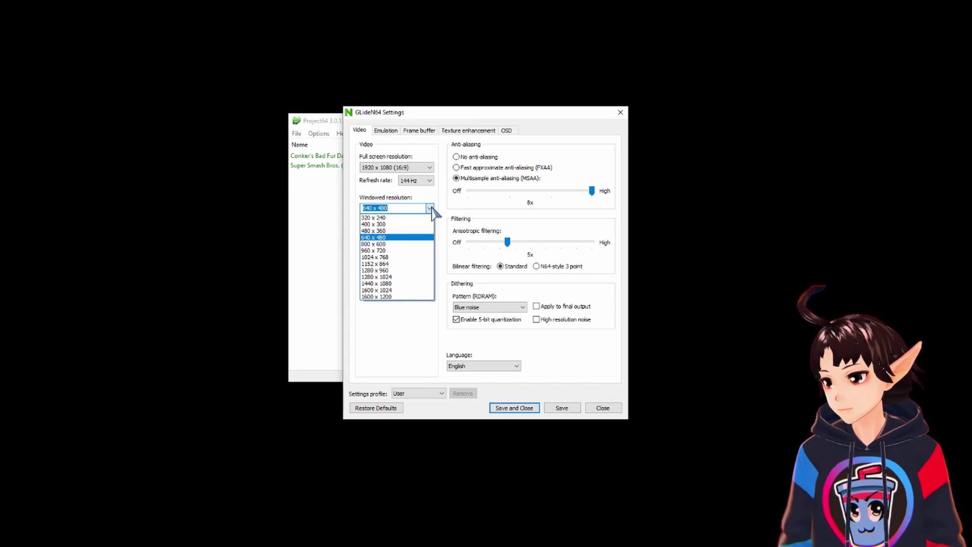
click(400, 208)
key(Home)
key(shift+Right)
key(shift+Right)
key(shift+Right)
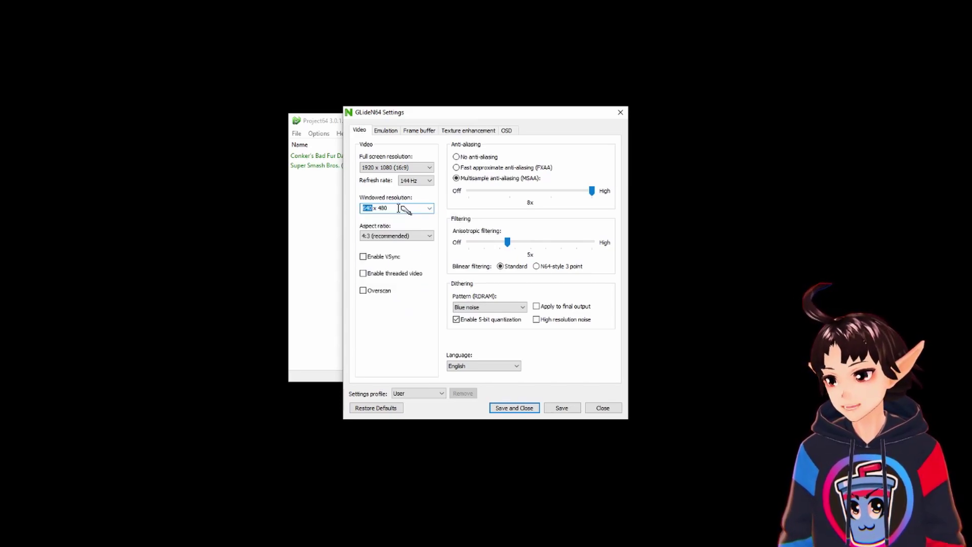
text(1600 x )
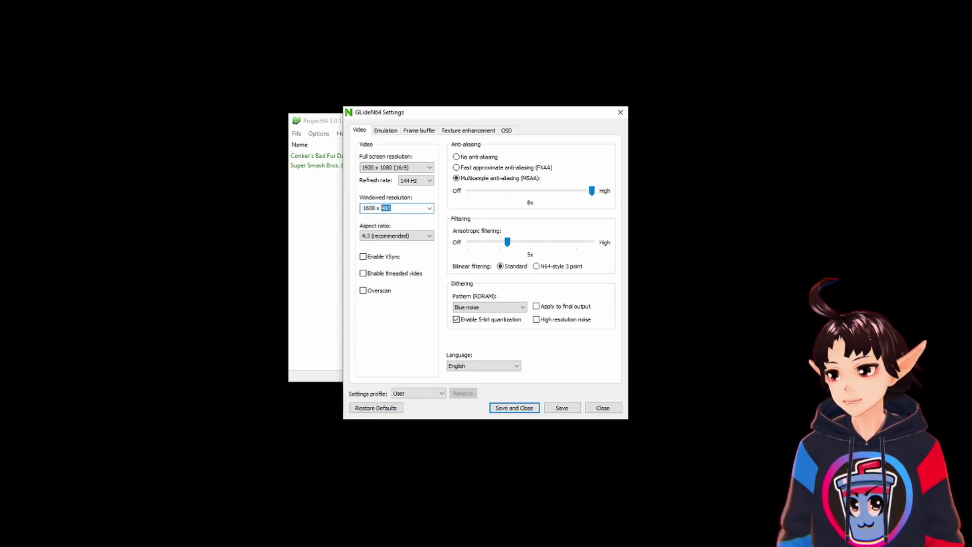
text(900)
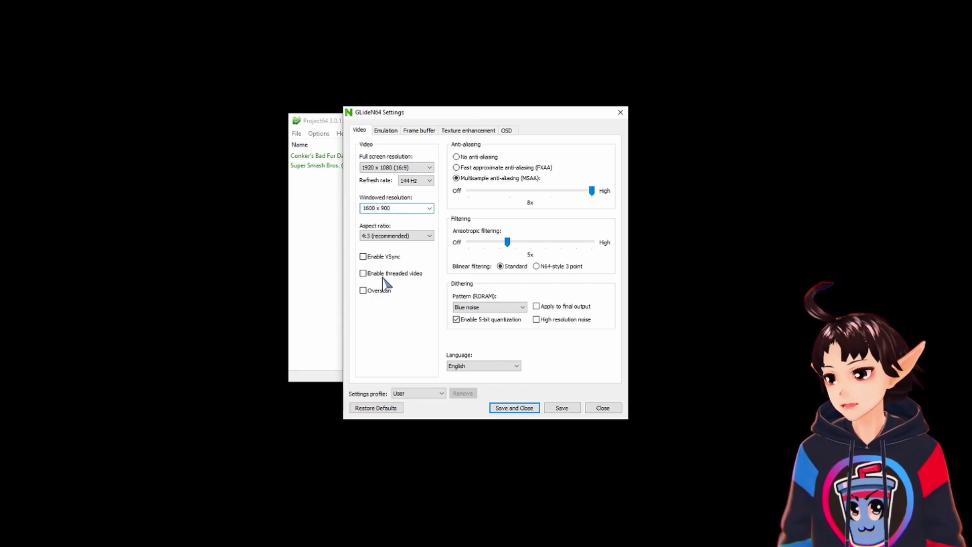
Keep the 4:3 (recommended) aspect ratio and enable VSync
click(429, 236)
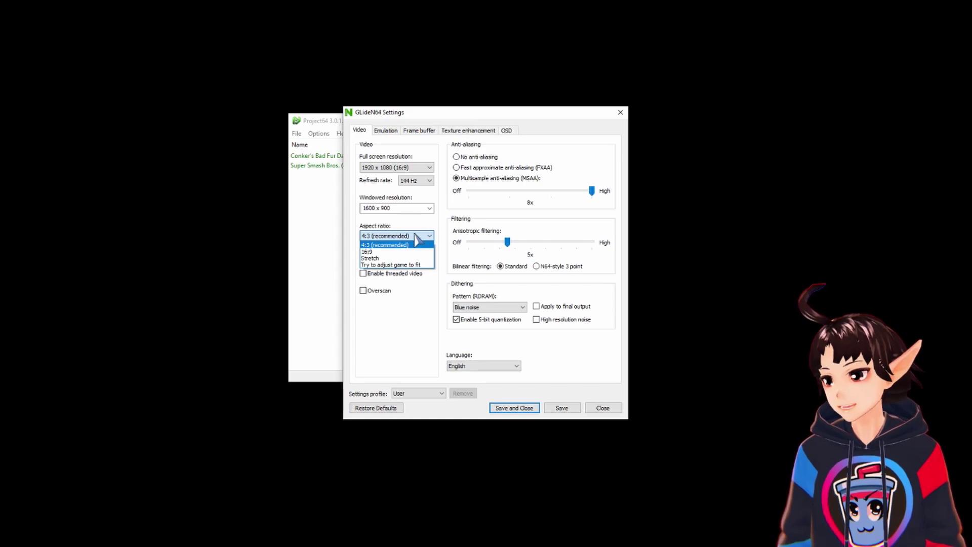
click(428, 237)
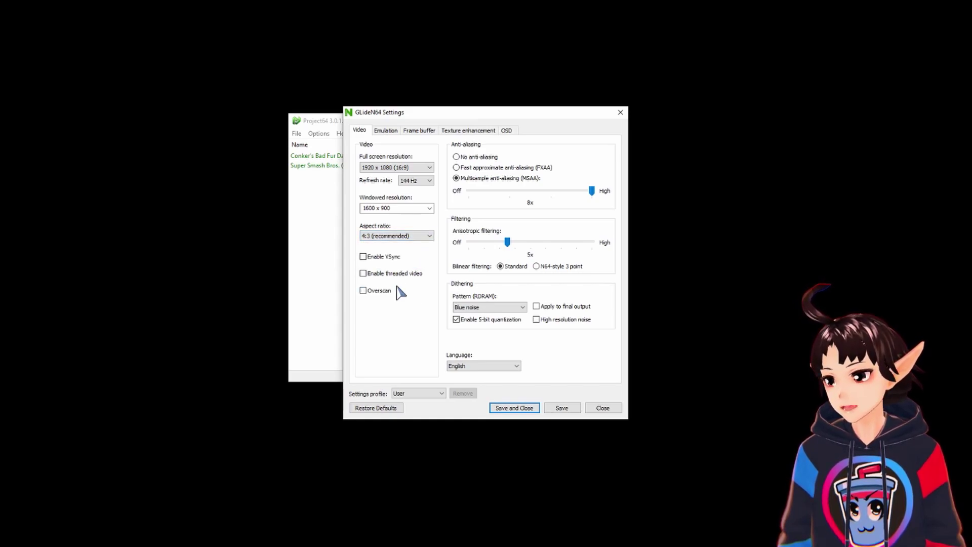
click(376, 257)
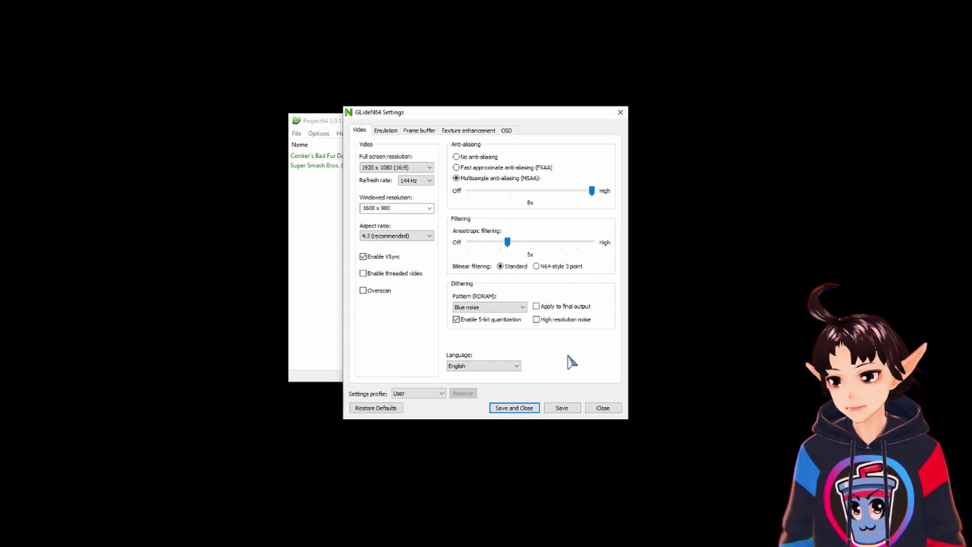
Look through the emulation, frame buffer, texture enhancement and OSD graphics settings, including the N64 texture filter choices
click(394, 132)
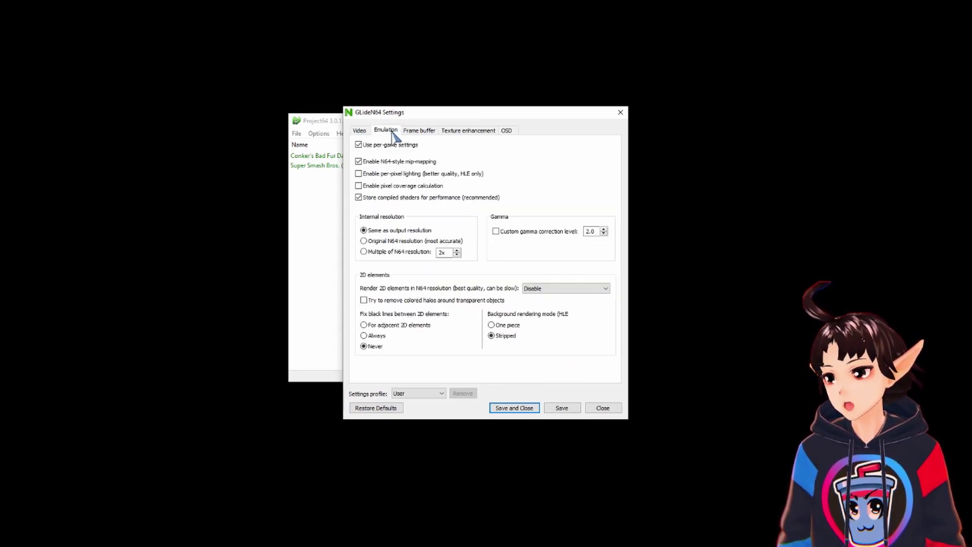
click(421, 130)
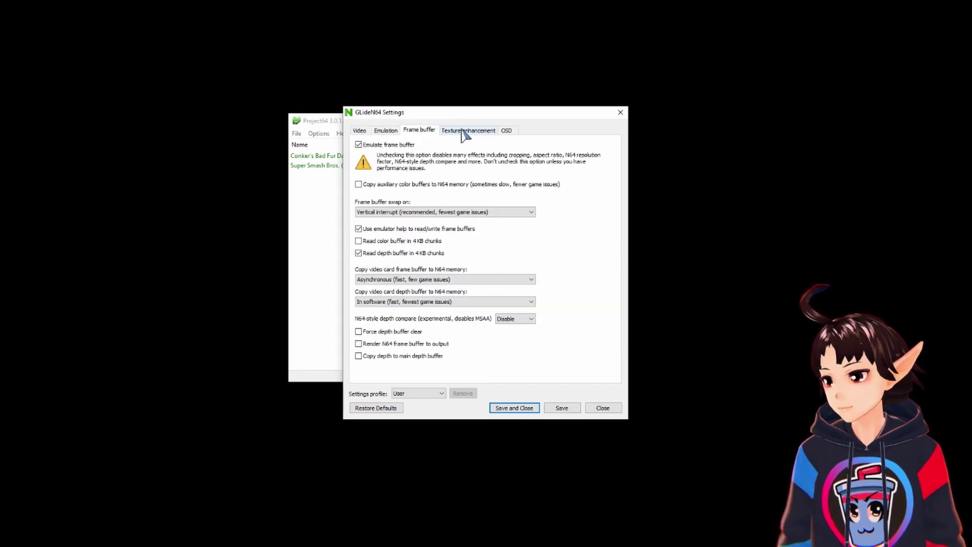
click(463, 131)
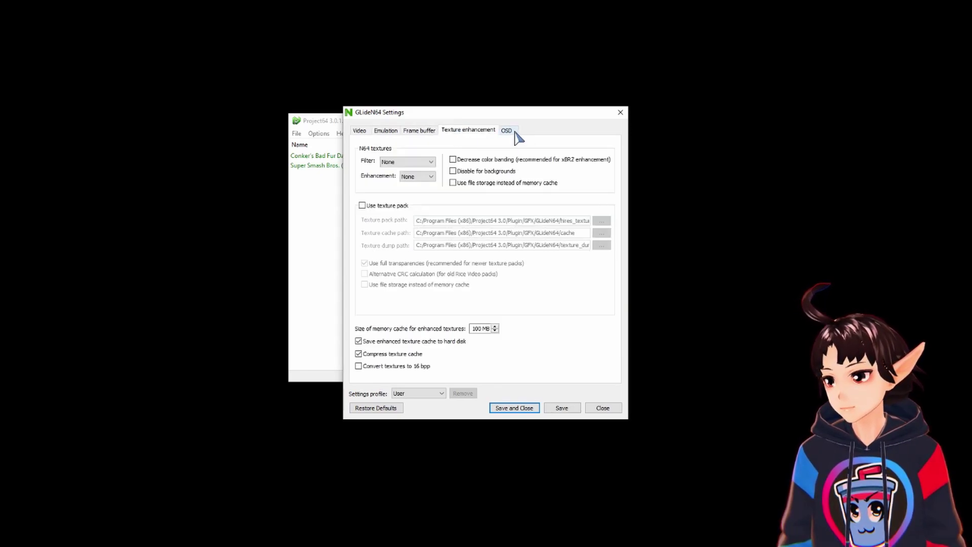
click(410, 162)
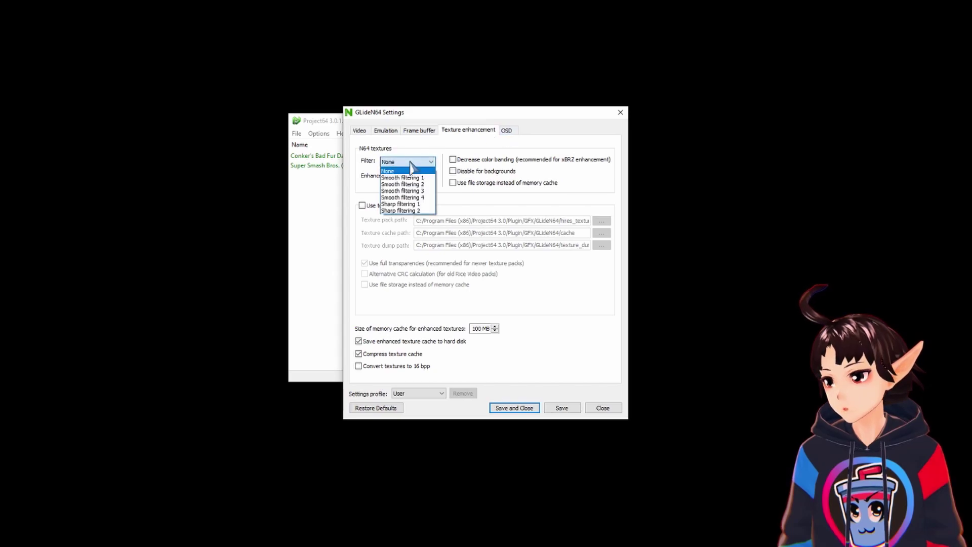
click(459, 148)
click(506, 131)
click(361, 131)
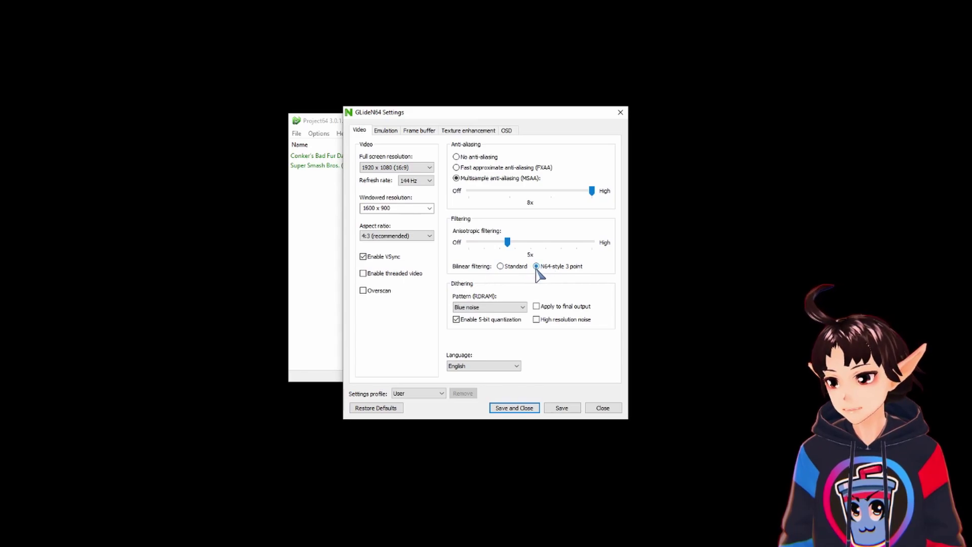
Set bilinear filtering to Standard, saving and closing the graphics settings
click(508, 266)
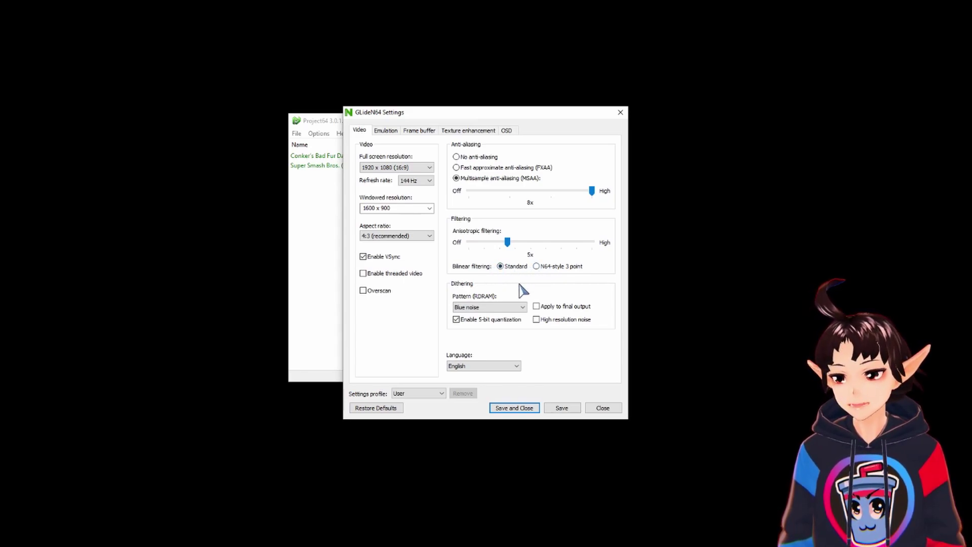
click(524, 408)
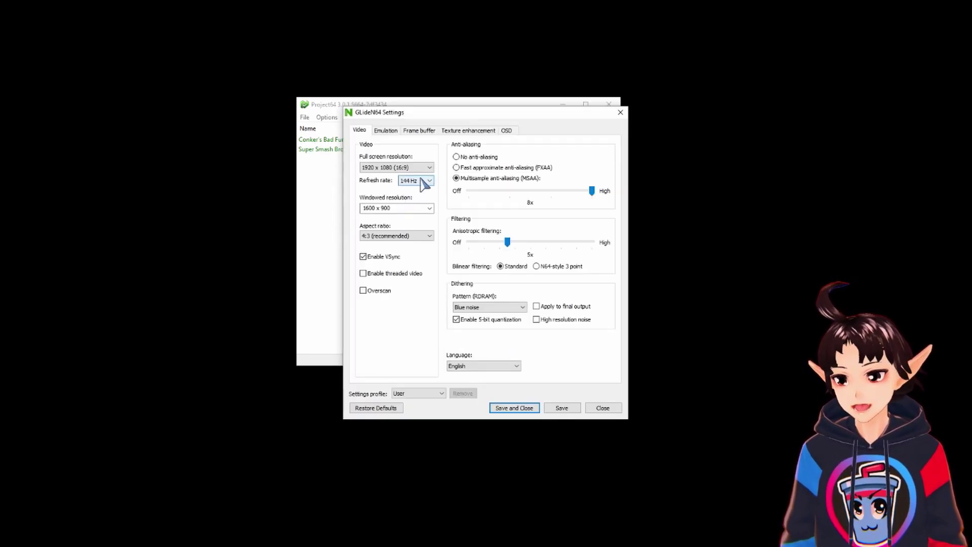
Set the full screen refresh rate to 60 Hz and save the graphics settings
click(421, 180)
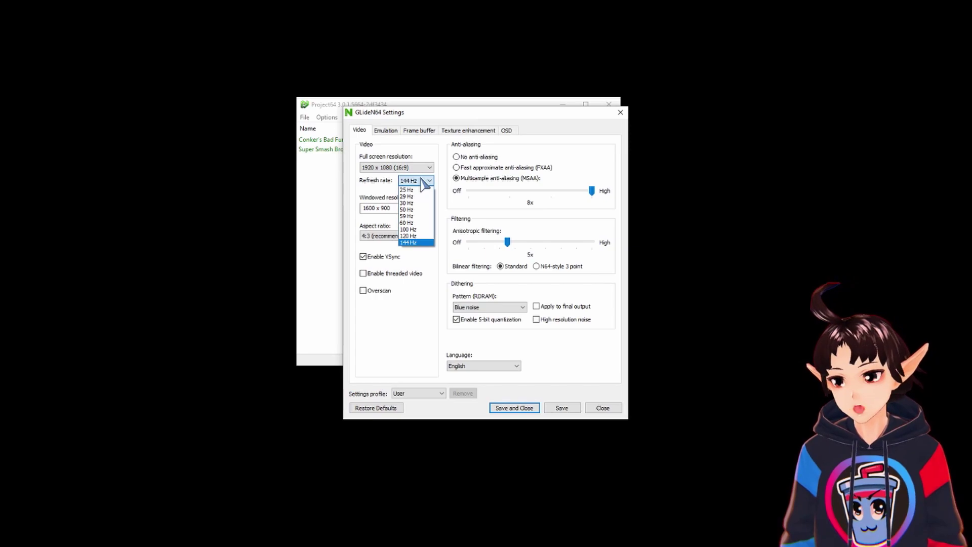
click(407, 223)
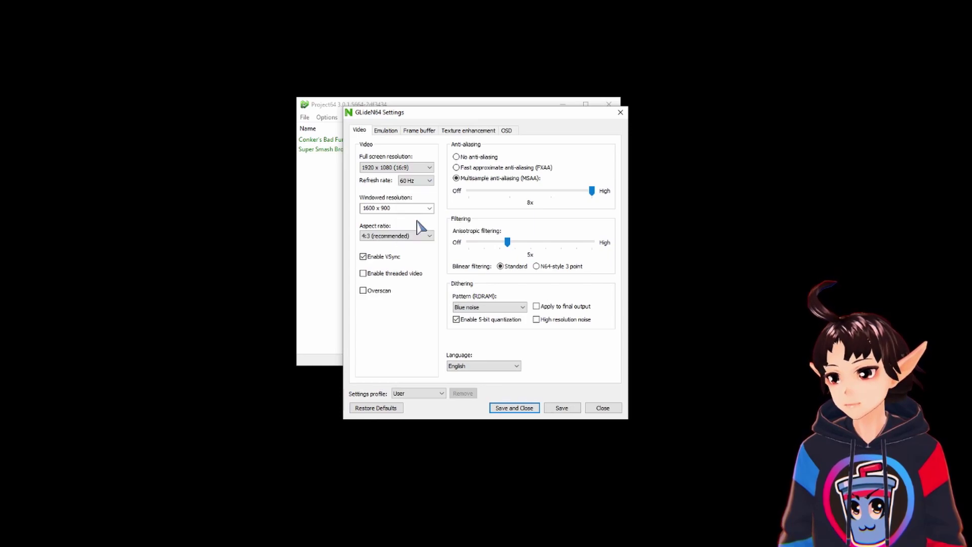
click(417, 181)
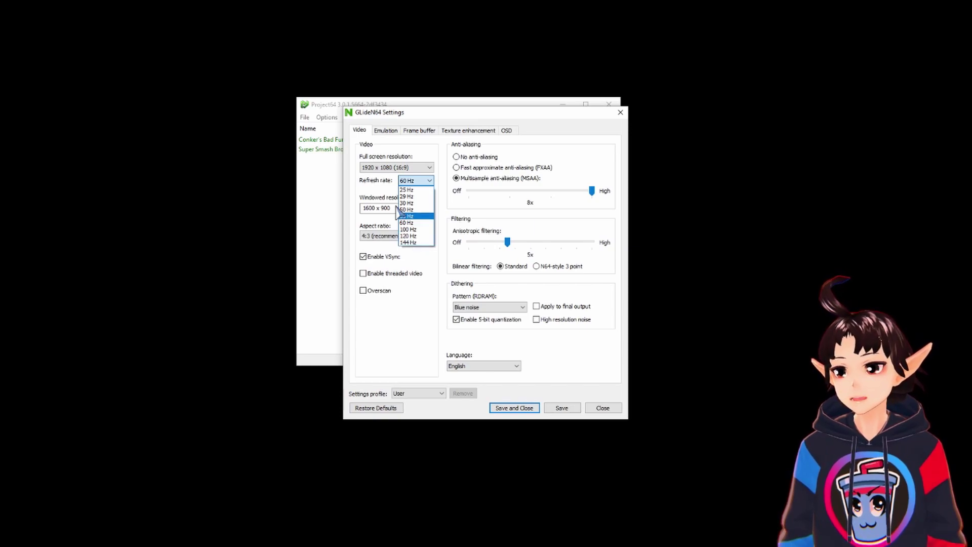
click(390, 185)
click(515, 408)
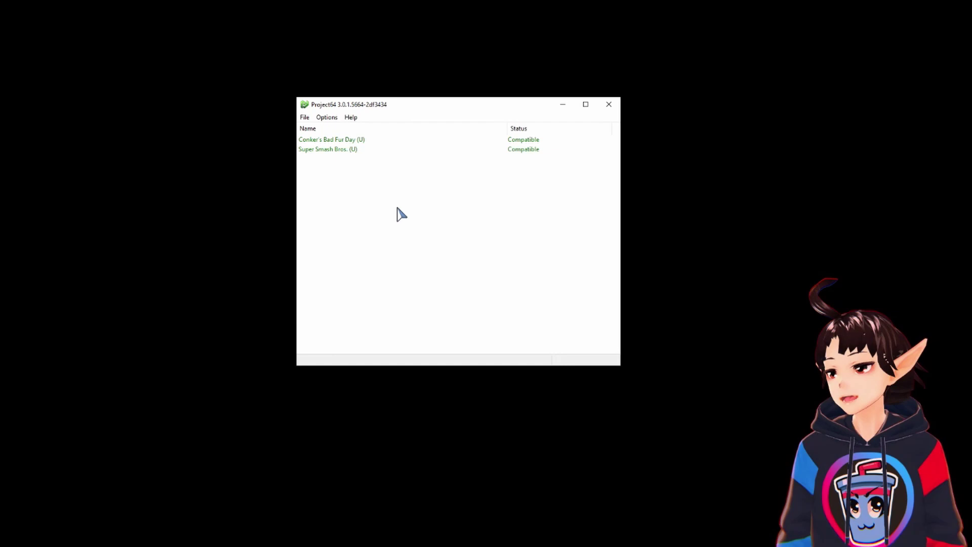
Turn off pausing emulation when the window is not active in the general configuration and save the change
drag(453, 106, 427, 129)
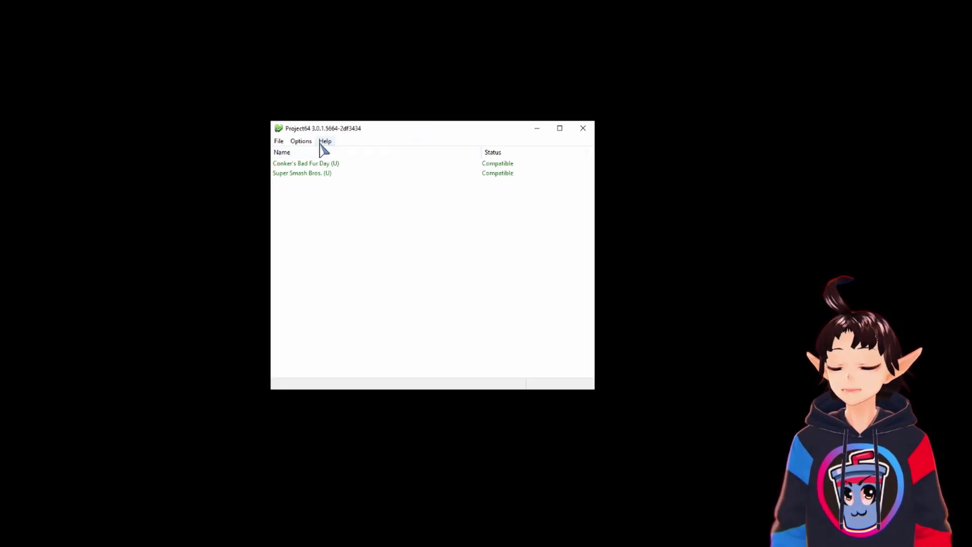
click(302, 142)
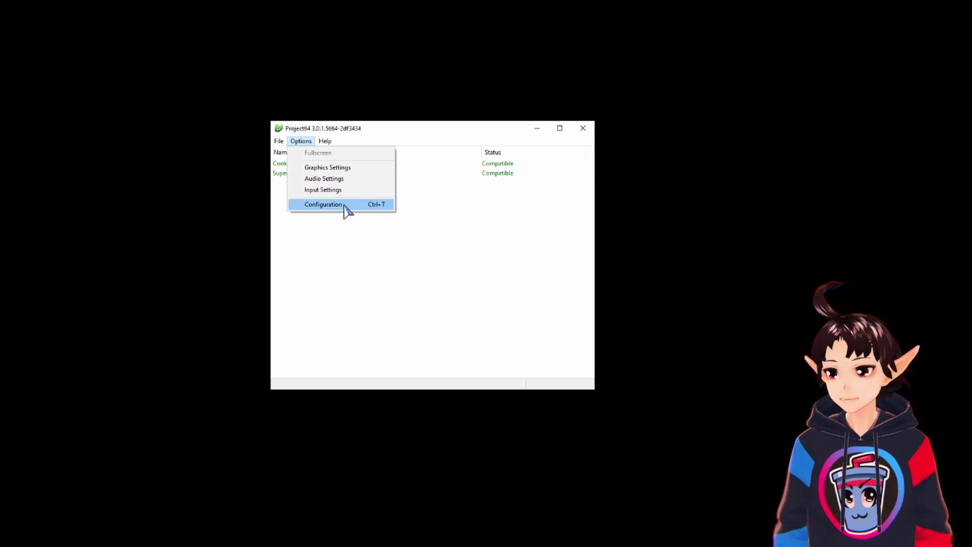
click(326, 204)
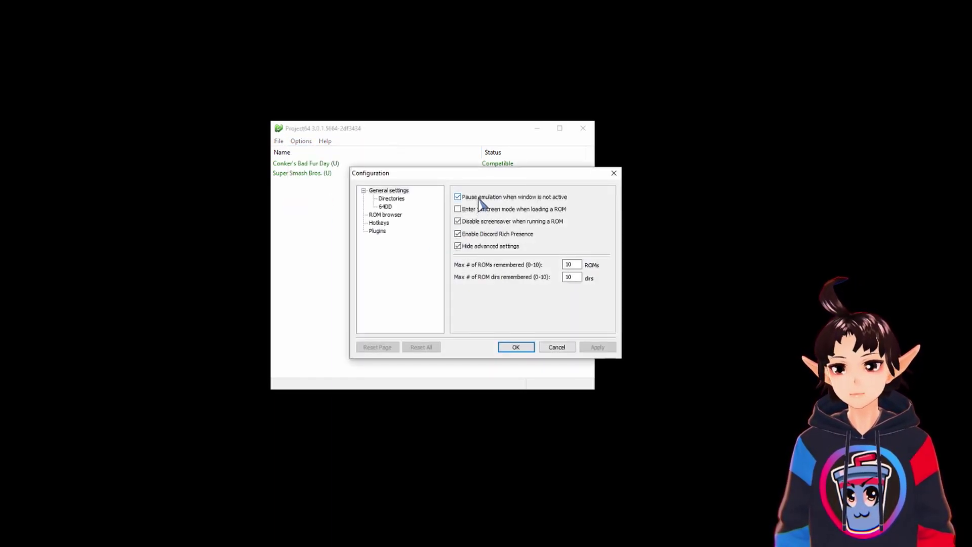
click(479, 199)
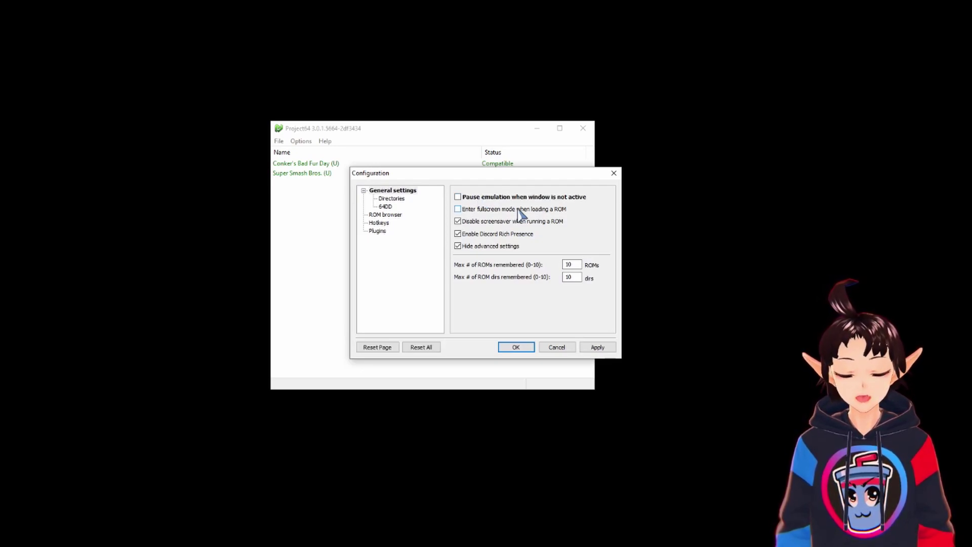
click(517, 348)
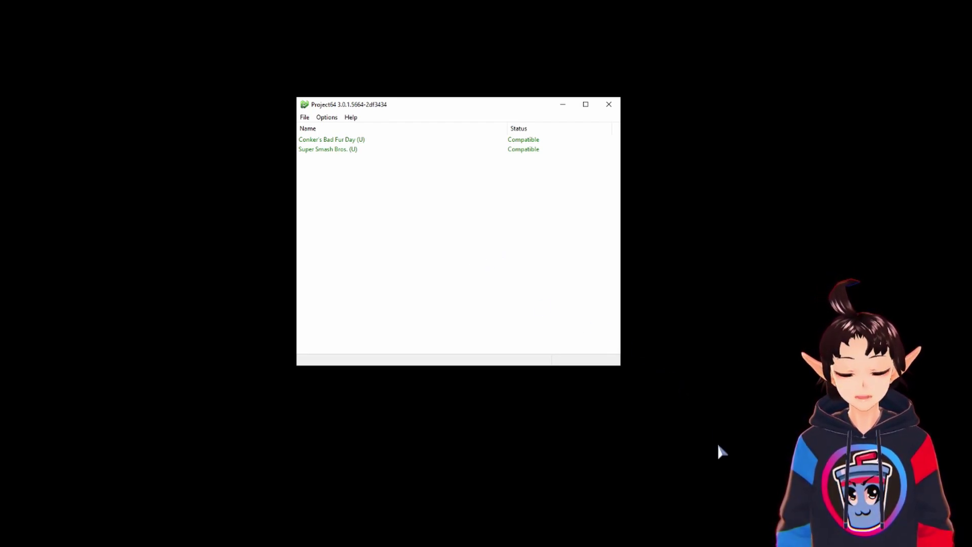
Switch to Parsec Soda, show its Master of Puppets controls, and place the Project64 window beside them
key(alt+Tab)
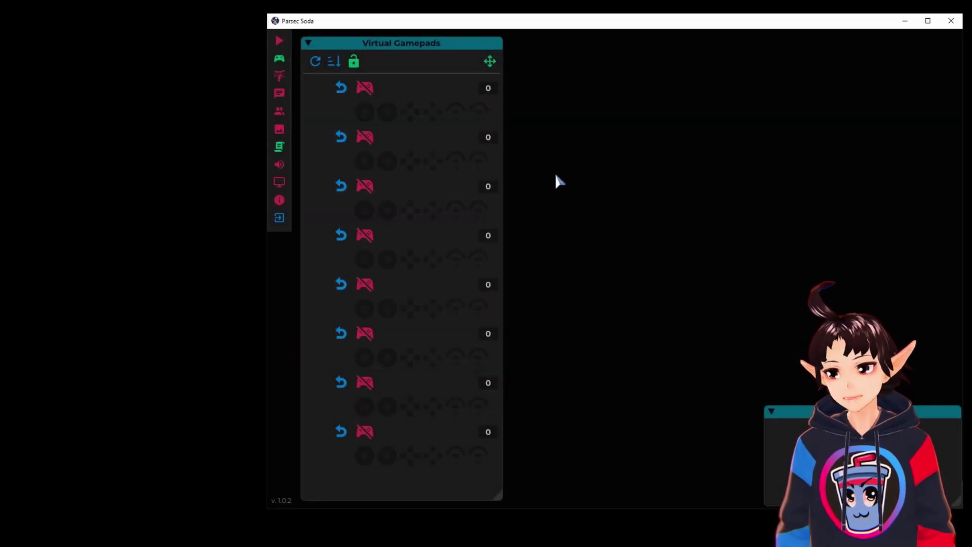
click(279, 75)
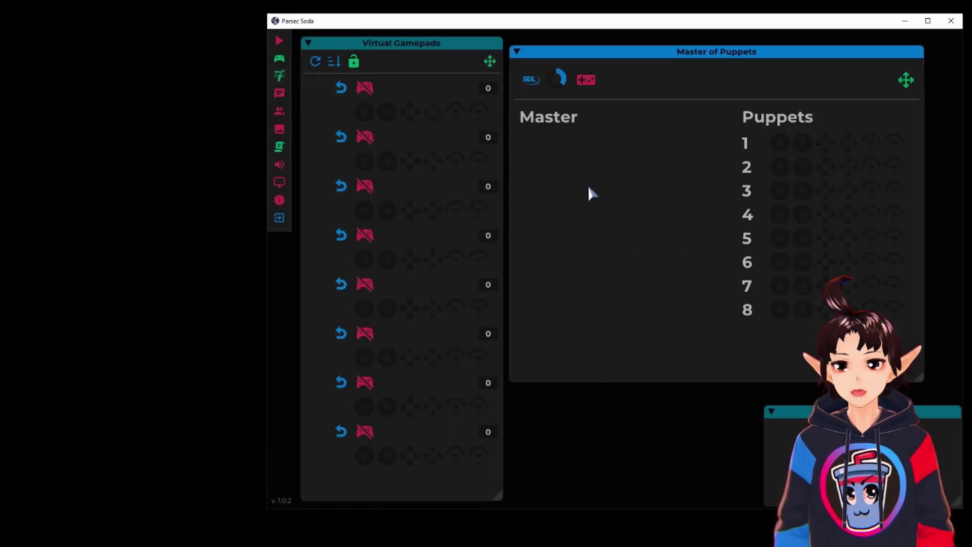
key(alt+Tab)
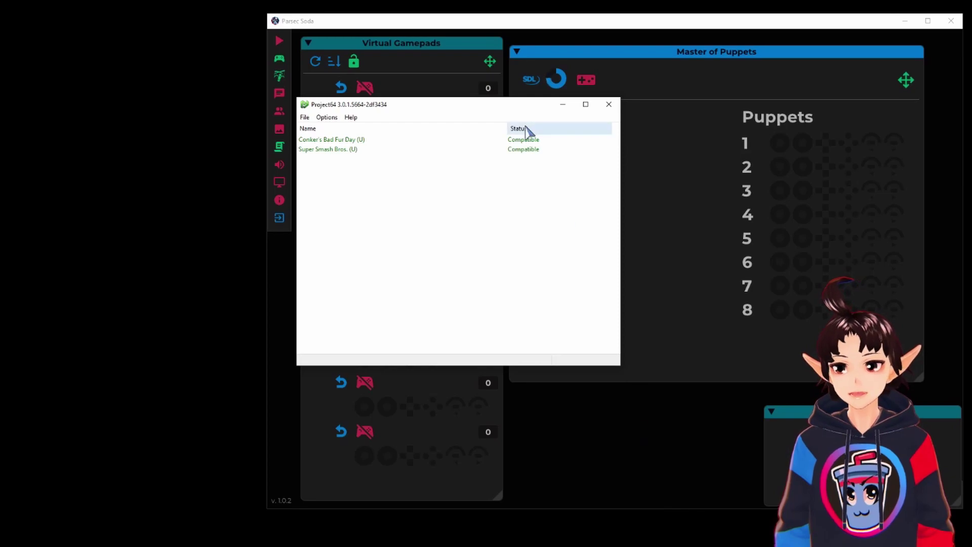
drag(533, 108, 259, 121)
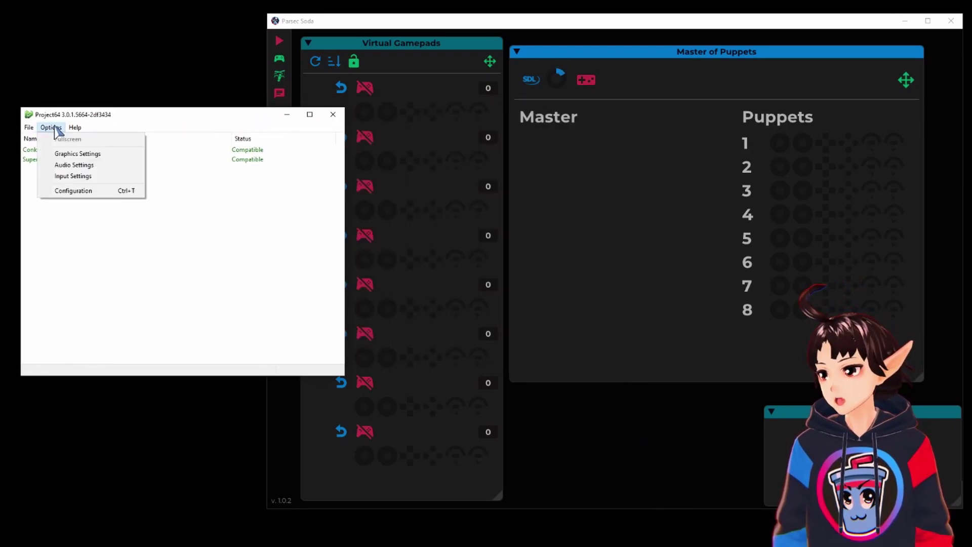
Mark the controllers for Player 2, Player 3 and Player 4 as plugged in in Project64's input settings, returning to Player 1
click(93, 177)
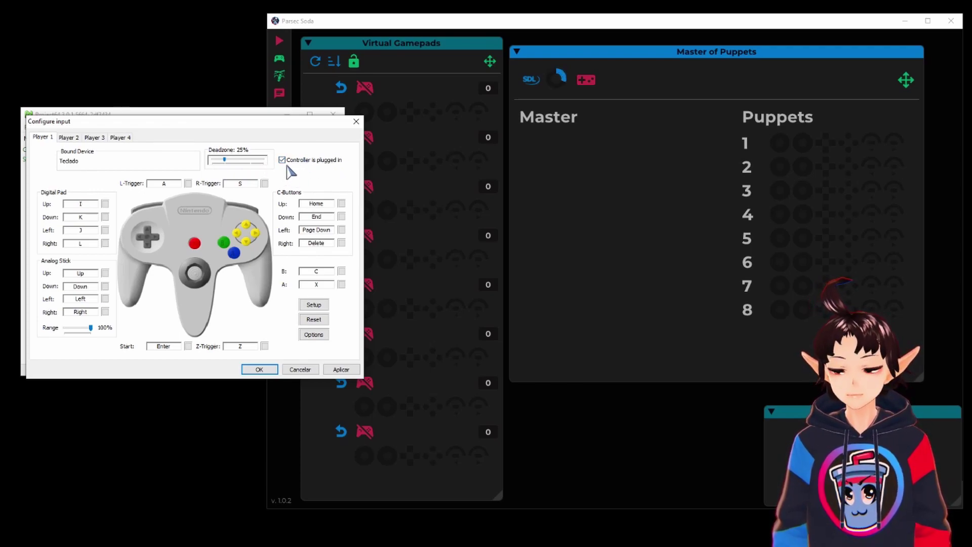
click(69, 138)
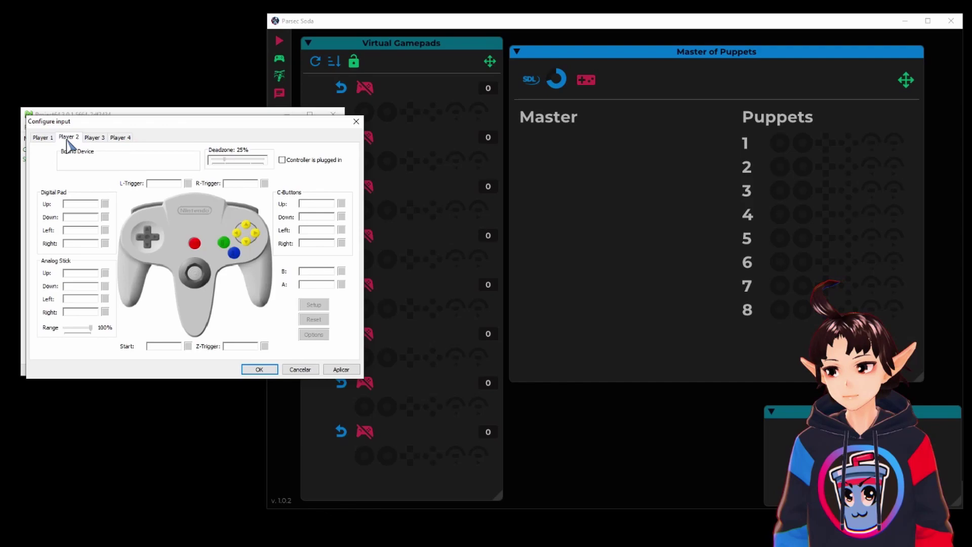
click(282, 160)
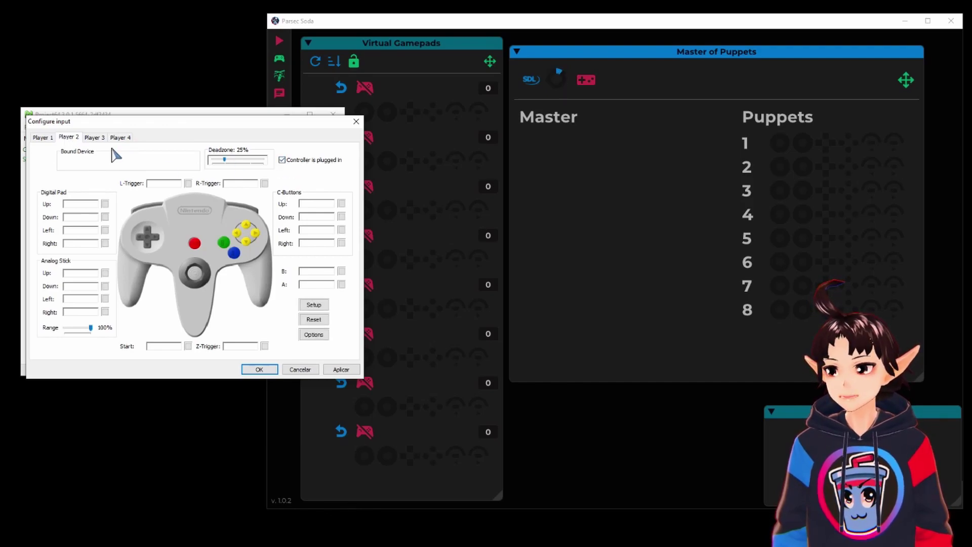
click(93, 138)
click(282, 160)
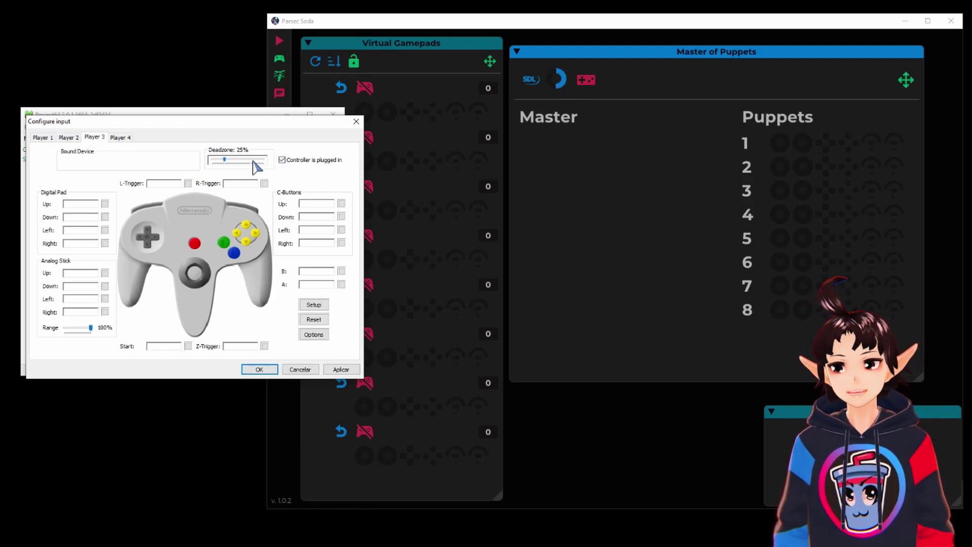
click(127, 139)
click(282, 160)
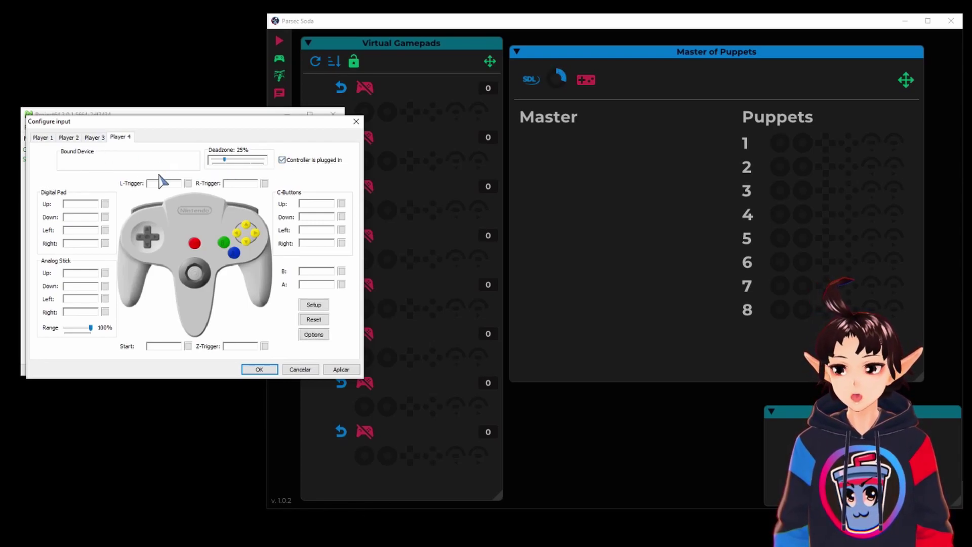
click(94, 138)
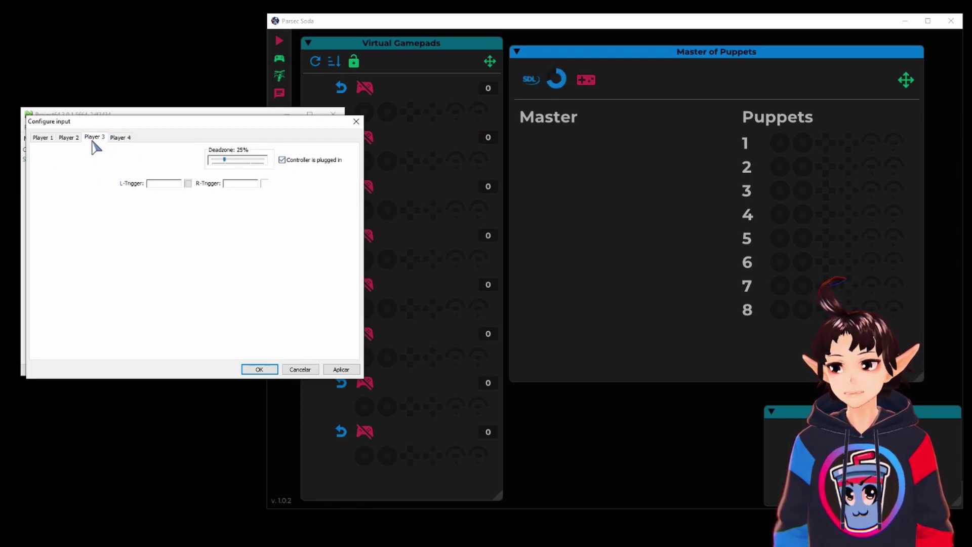
click(68, 138)
click(43, 138)
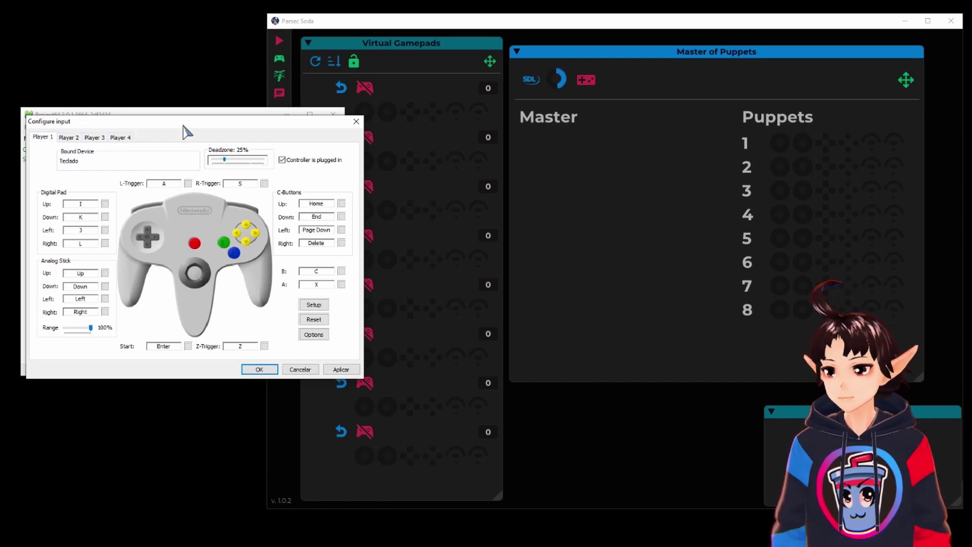
Switch to Parsec Soda and connect the first four virtual gamepads, returning to Project64's input settings
click(578, 401)
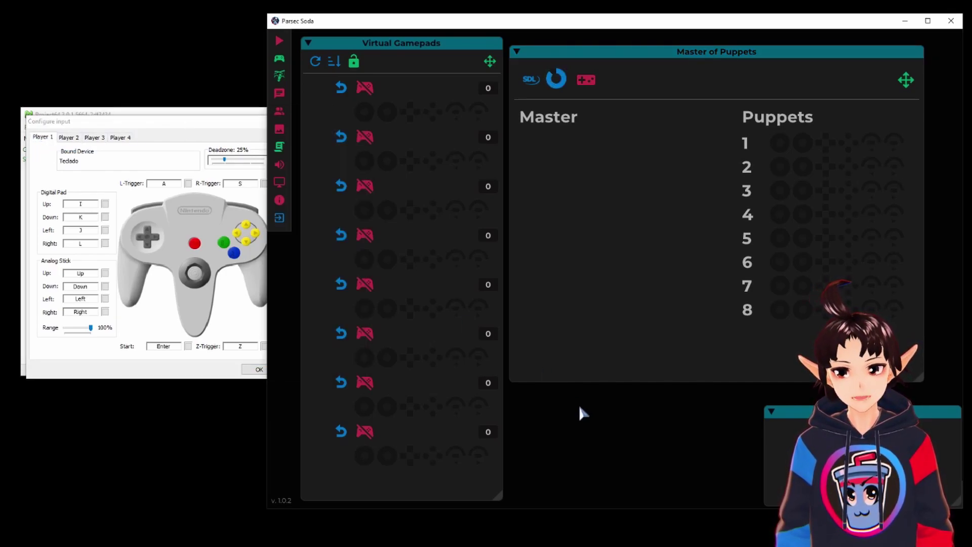
click(366, 89)
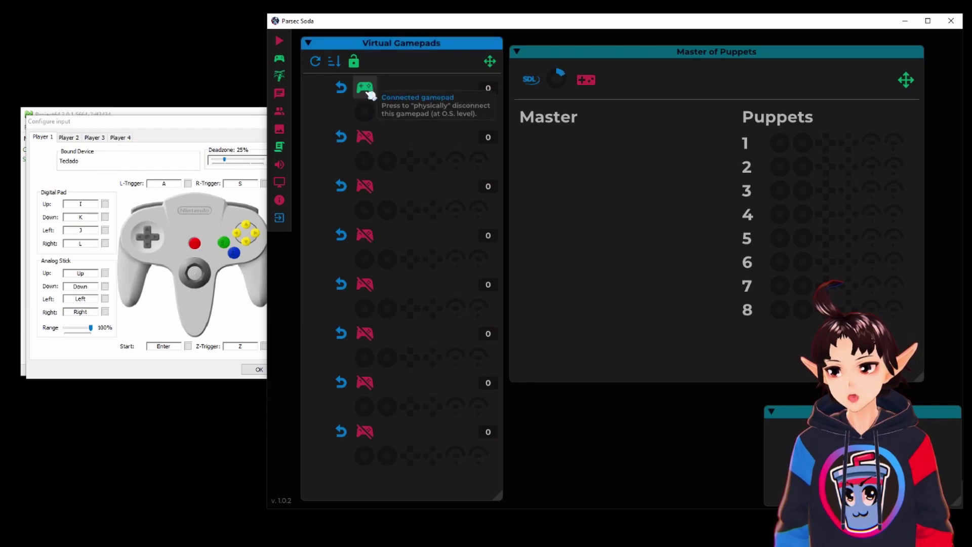
click(370, 140)
click(370, 187)
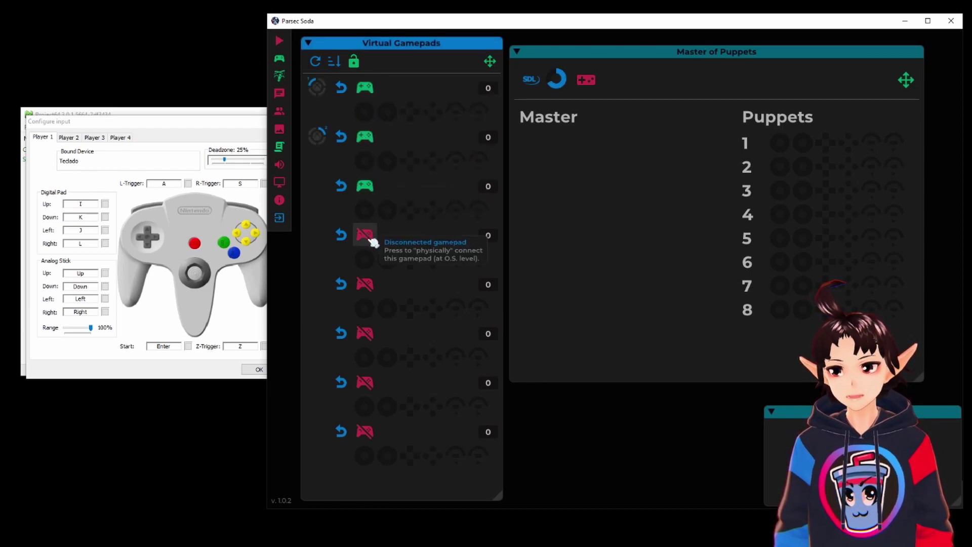
click(366, 236)
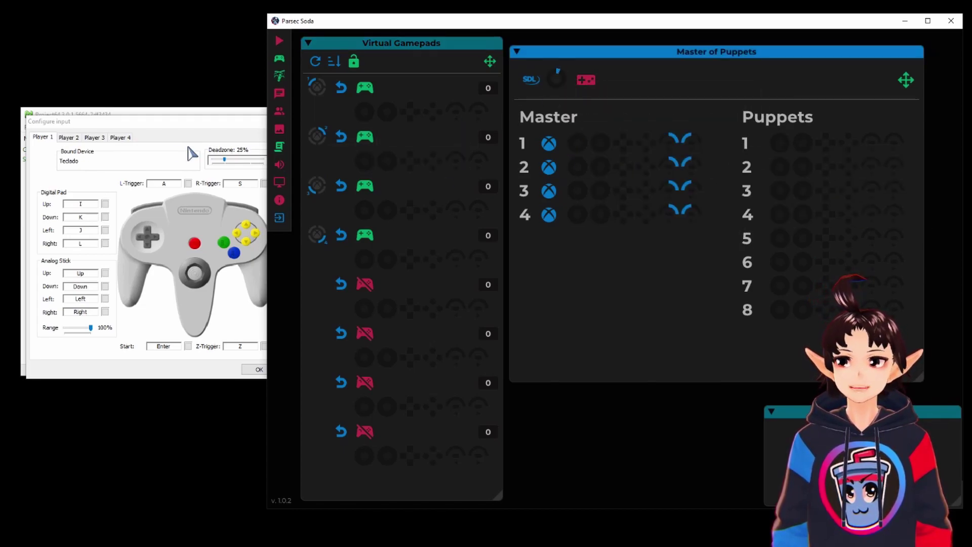
click(83, 157)
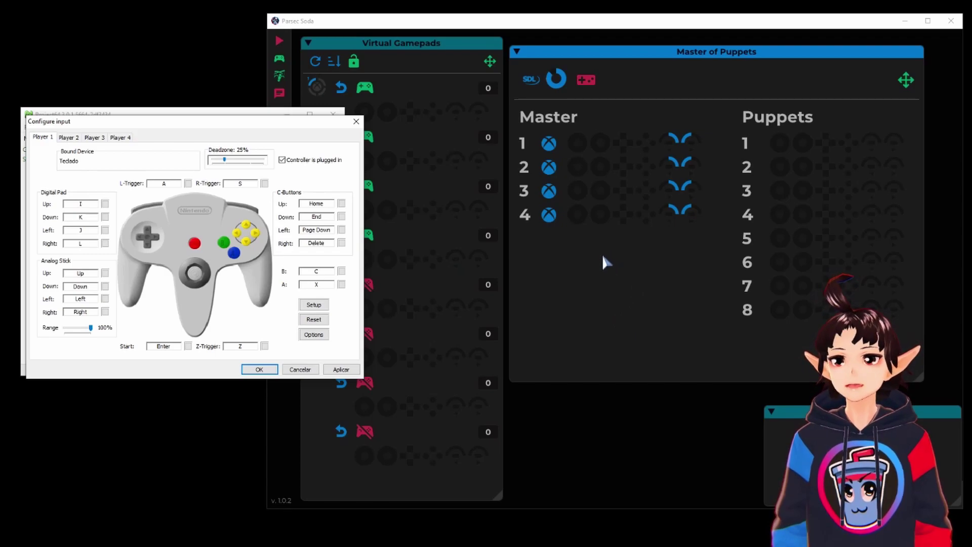
Enable the on-screen gamepad in Parsec Soda's Master of Puppets, try its left stick, and select puppet 1 to control
click(593, 77)
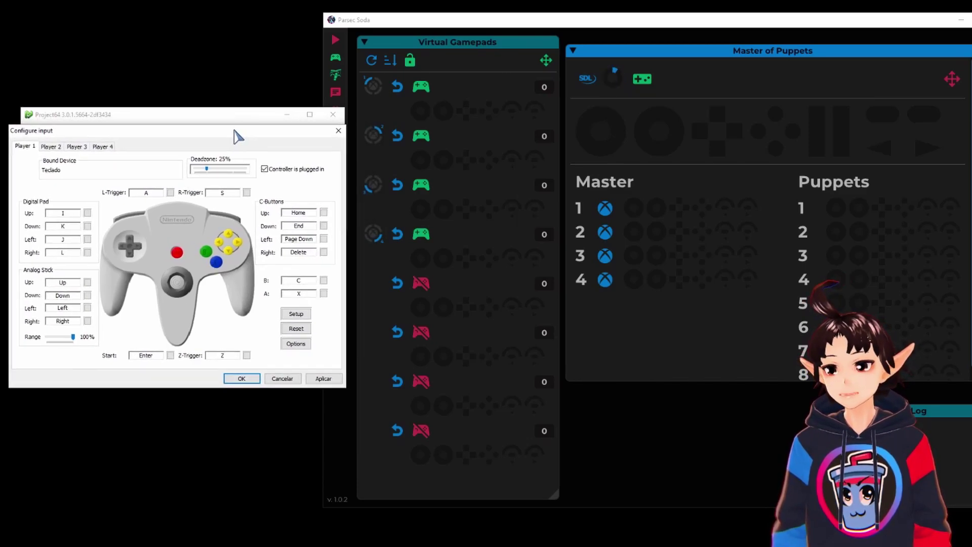
click(670, 442)
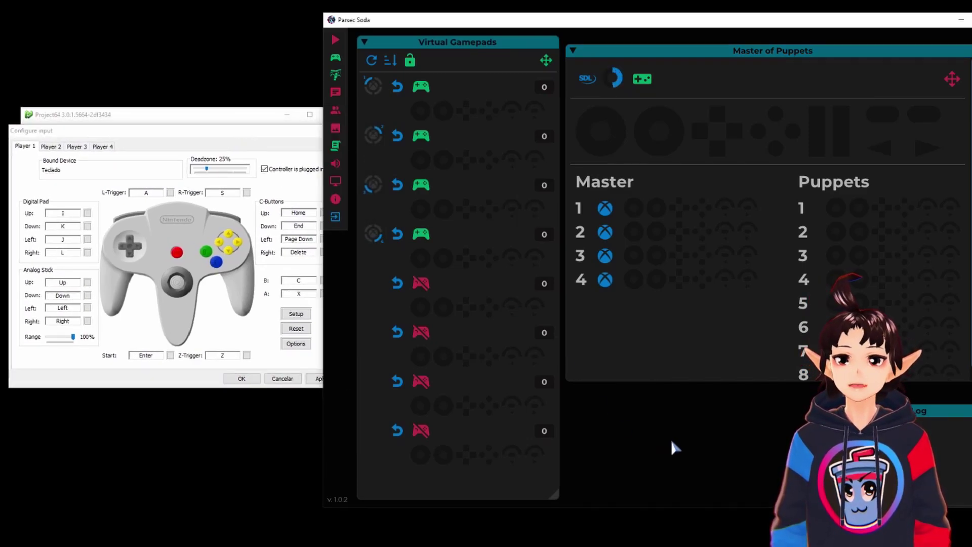
click(601, 127)
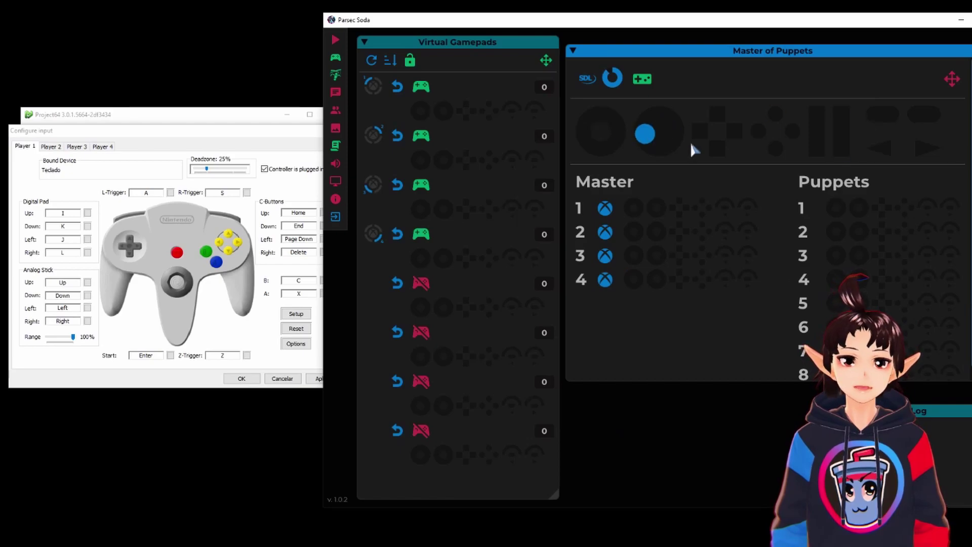
click(891, 210)
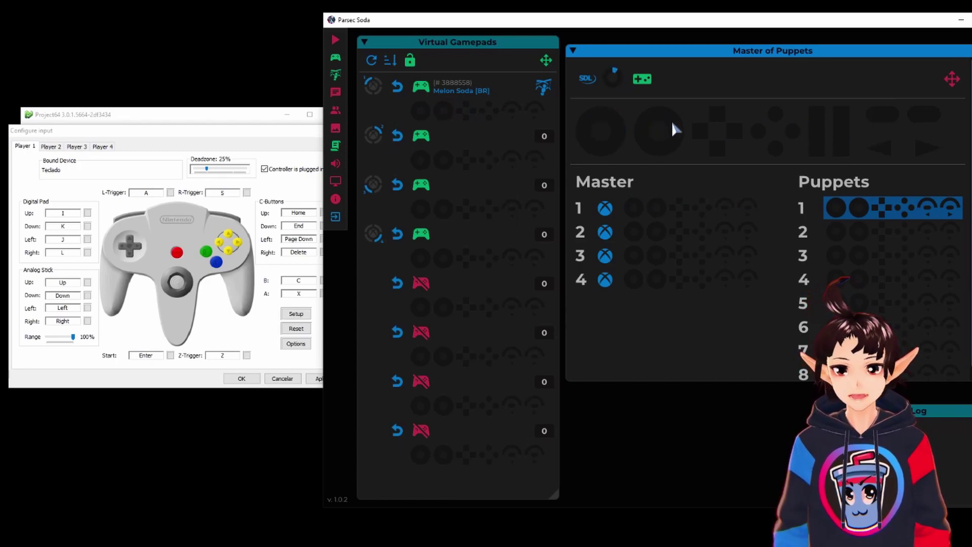
Run Player 1's input setup, binding the digital pad, analog stick and C-buttons to the virtual gamepad's D-pad, left stick and right stick
click(129, 158)
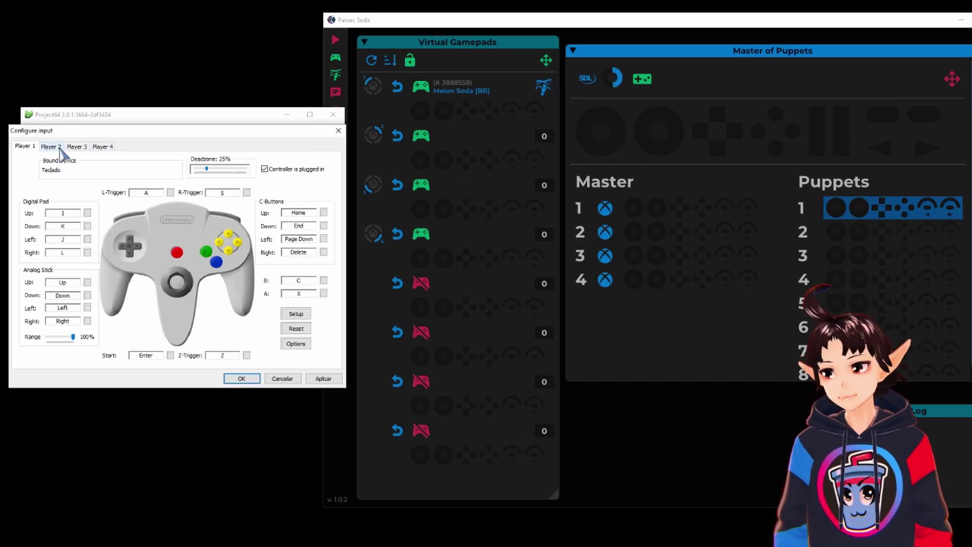
click(296, 314)
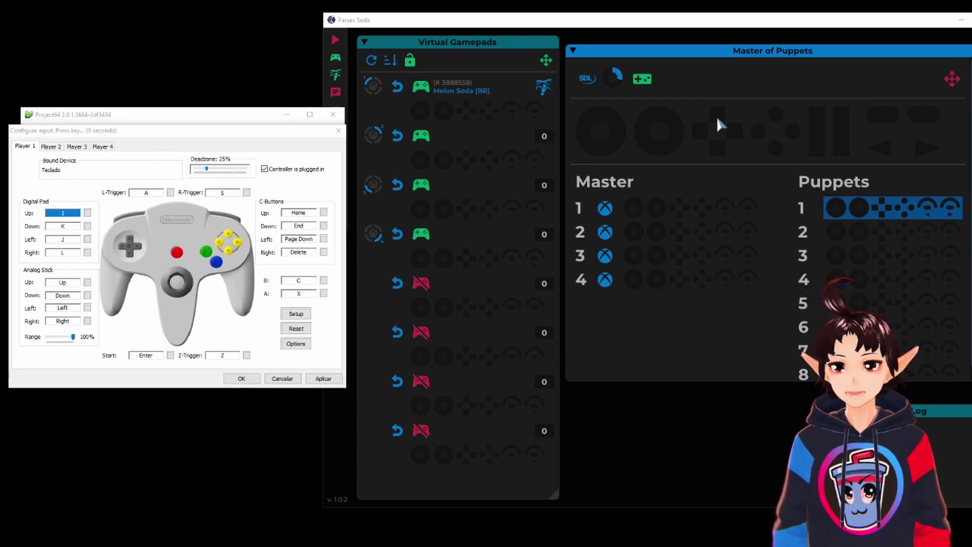
click(717, 126)
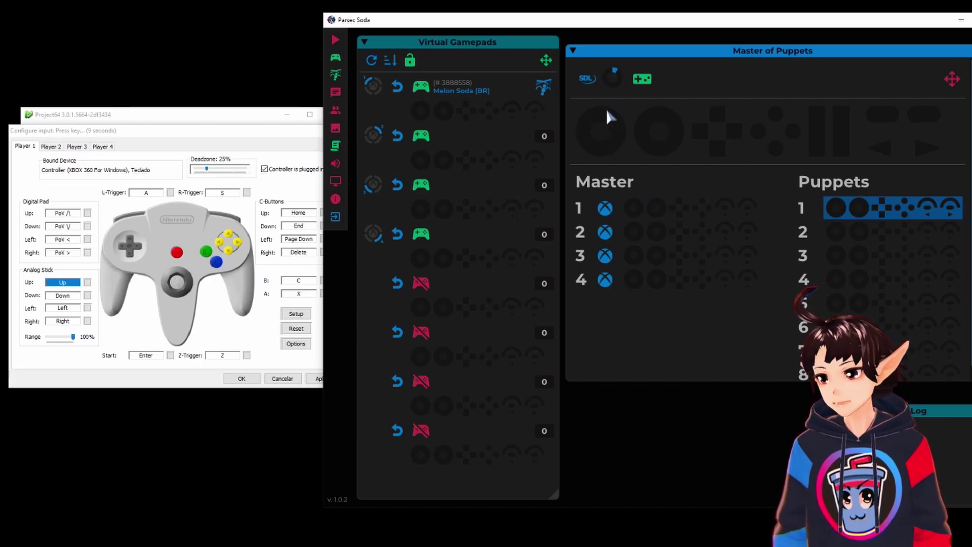
drag(601, 105, 619, 135)
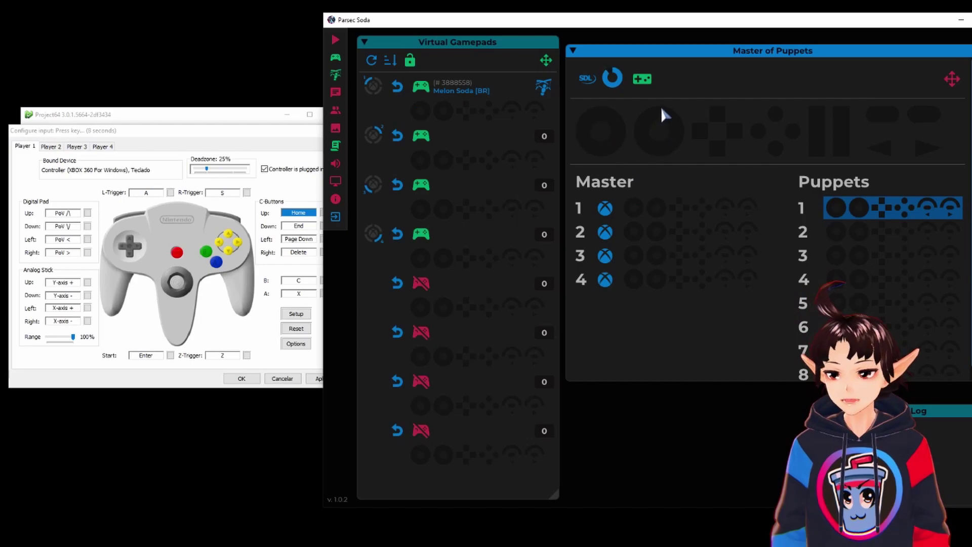
drag(660, 105, 681, 130)
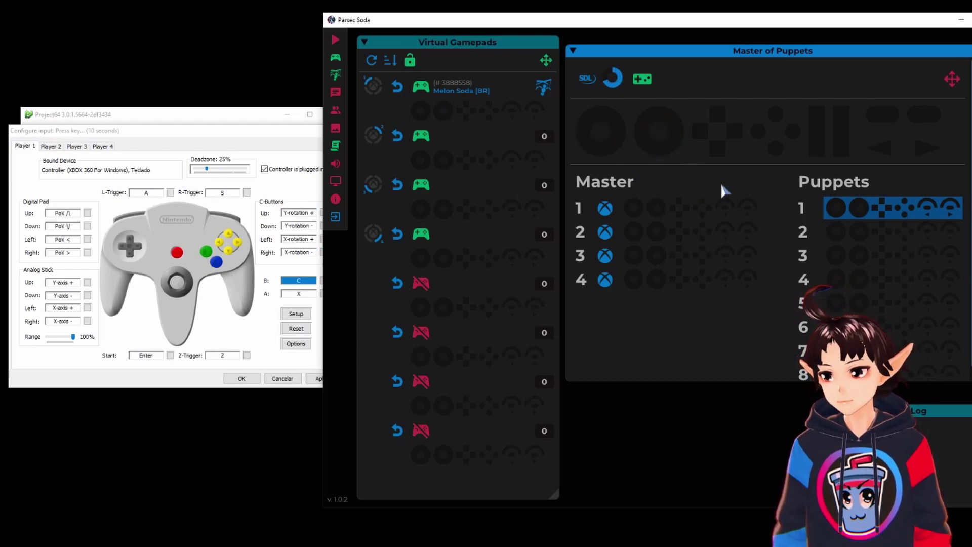
Bind Player 1's B to Button 1, A to Button 0, Start to Button 7, Z-Trigger to Button 5, and L/R-Triggers to Z-axis -/+
click(790, 135)
click(777, 147)
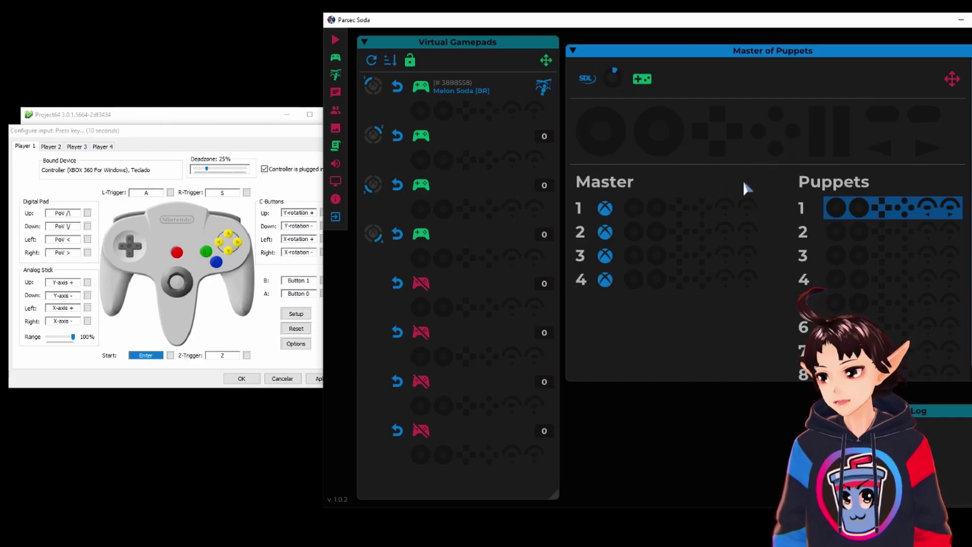
click(929, 148)
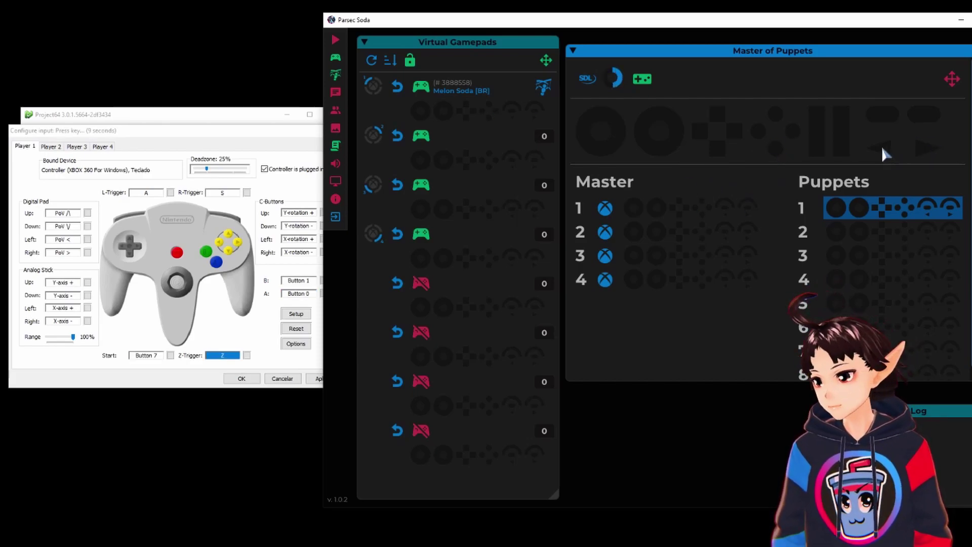
click(921, 117)
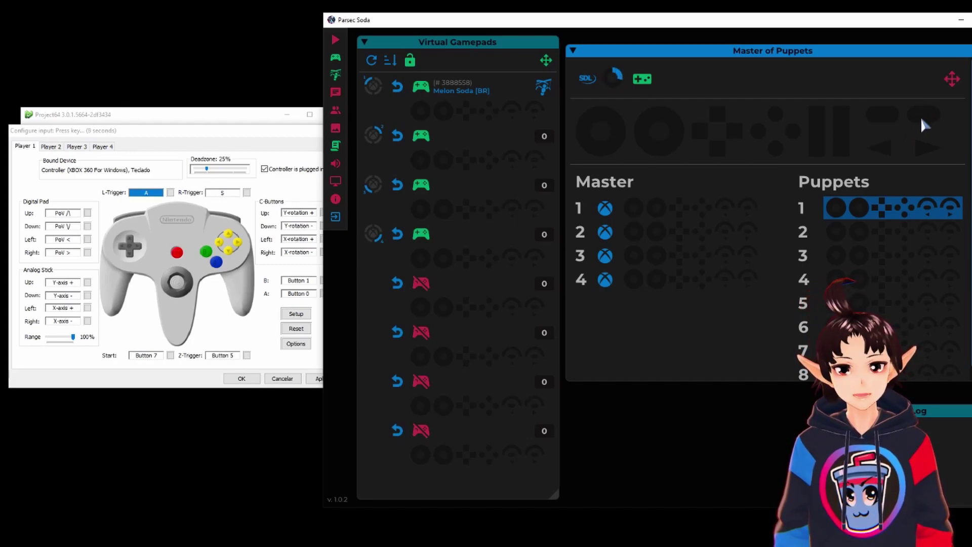
click(815, 122)
click(839, 116)
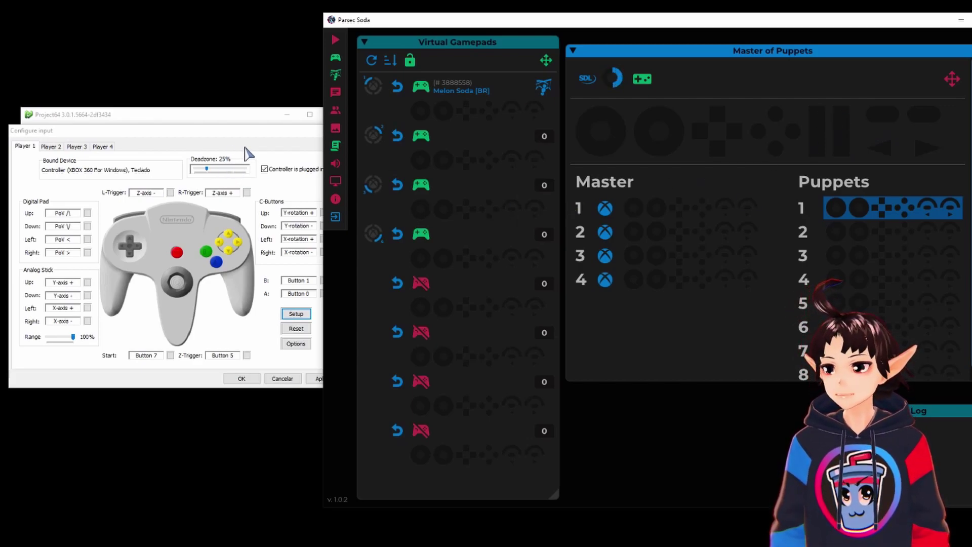
click(206, 145)
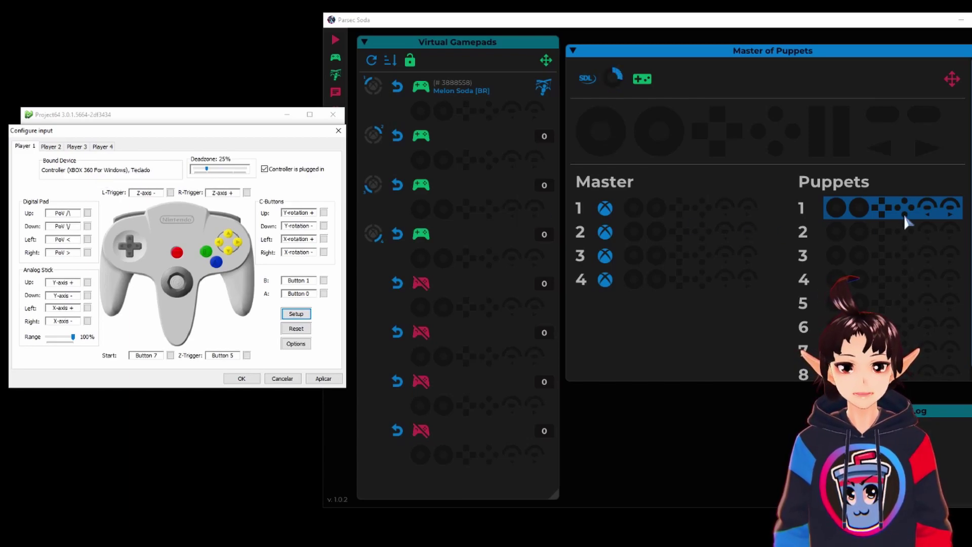
Make puppet 2 the only controlled virtual gamepad in Parsec Soda's Master of Puppets, deselecting puppet 1
click(868, 214)
click(857, 232)
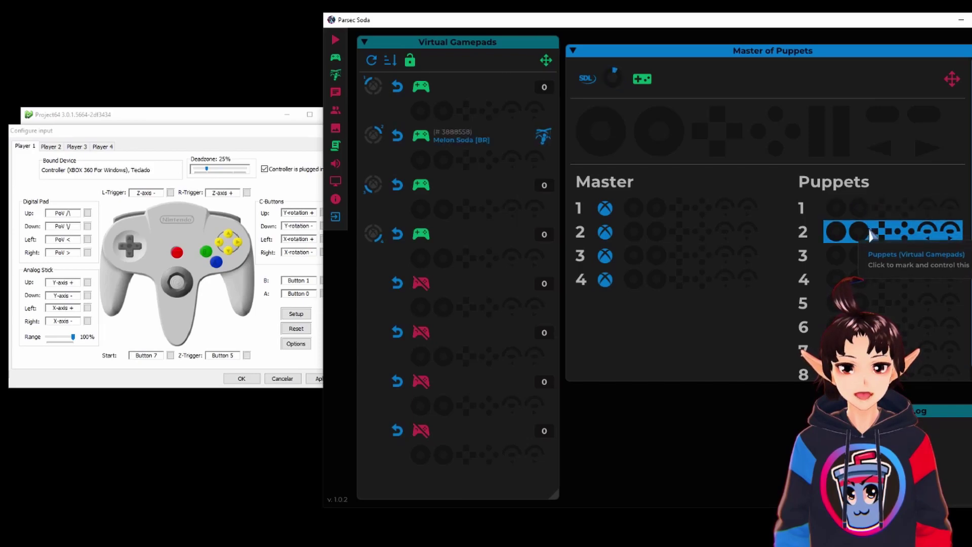
click(875, 212)
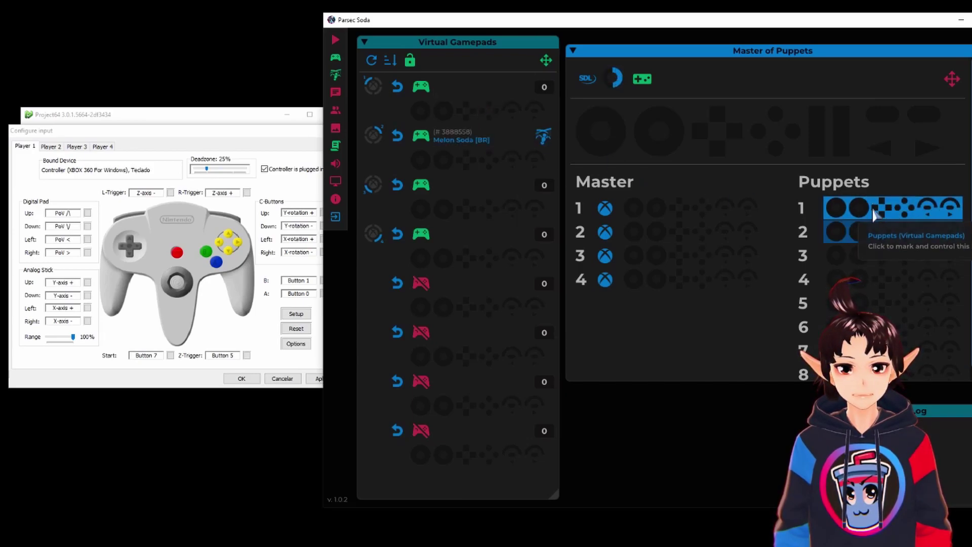
click(877, 212)
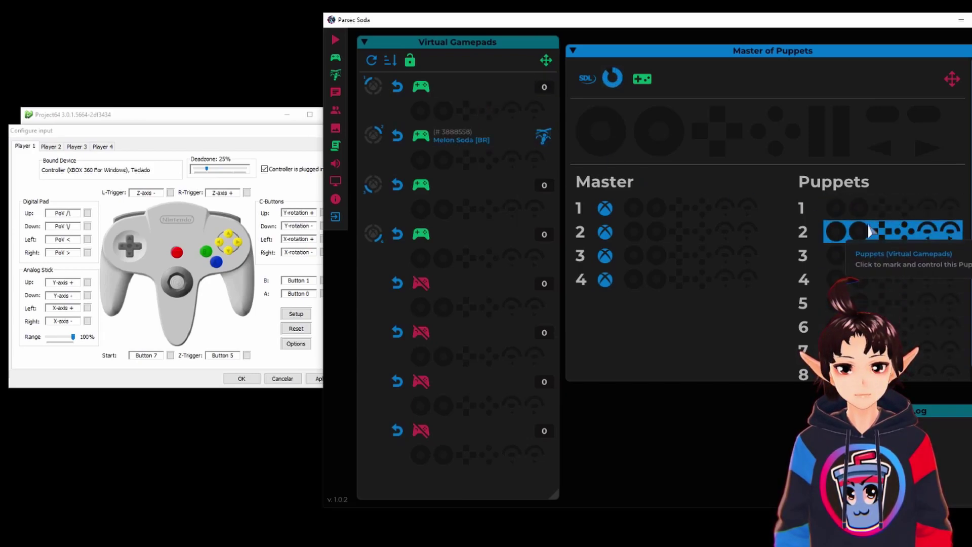
Run Project64's Player 2 input setup with the virtual gamepad: B to Button 1, A to Button 0, Start to Button 7, Z-Trigger to Button 5
click(152, 150)
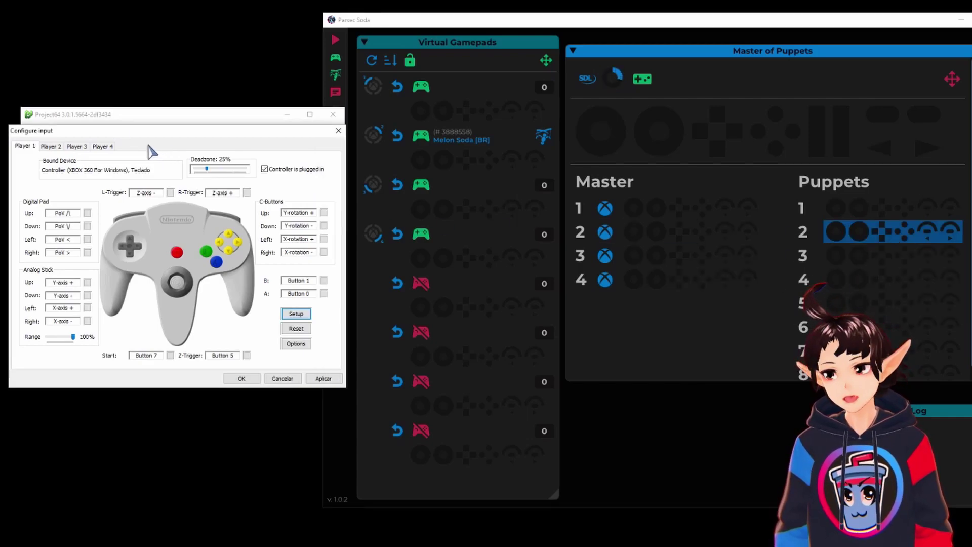
click(52, 148)
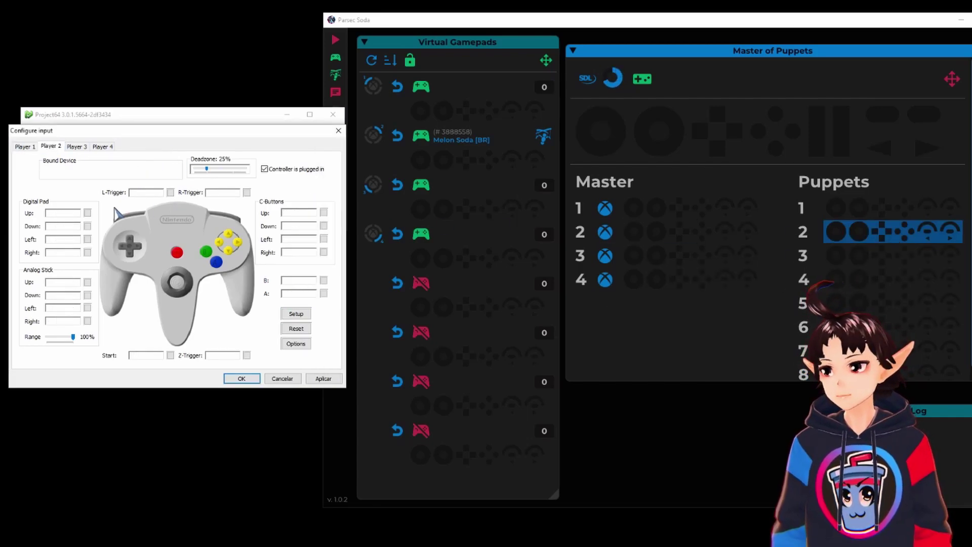
click(79, 213)
click(493, 254)
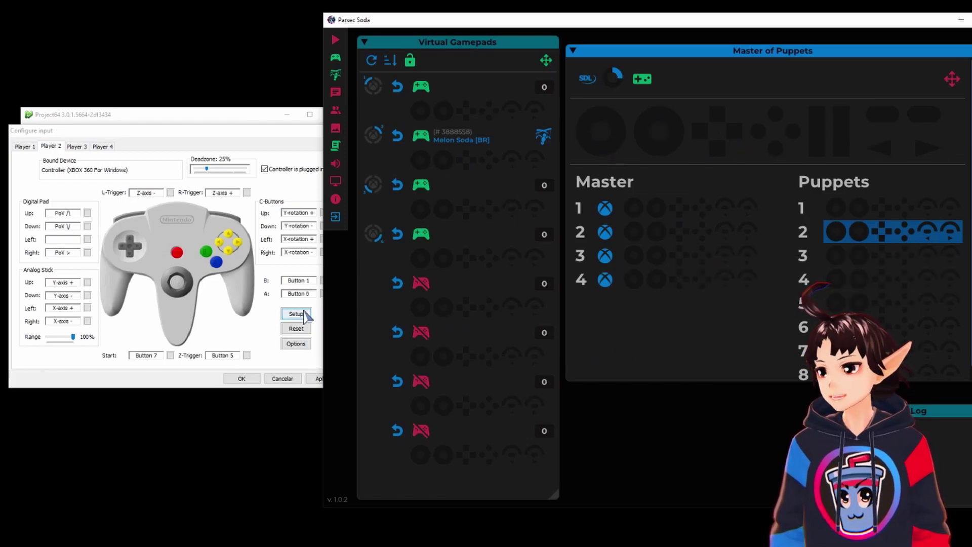
Bind Player 2's missing digital pad Left input to PoV < using the virtual gamepad's D-pad
click(99, 246)
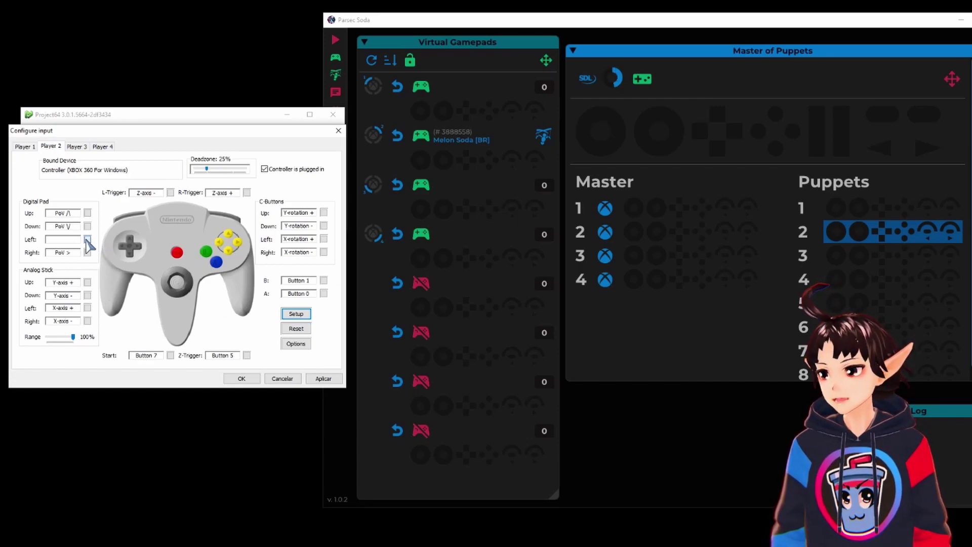
click(87, 241)
click(704, 141)
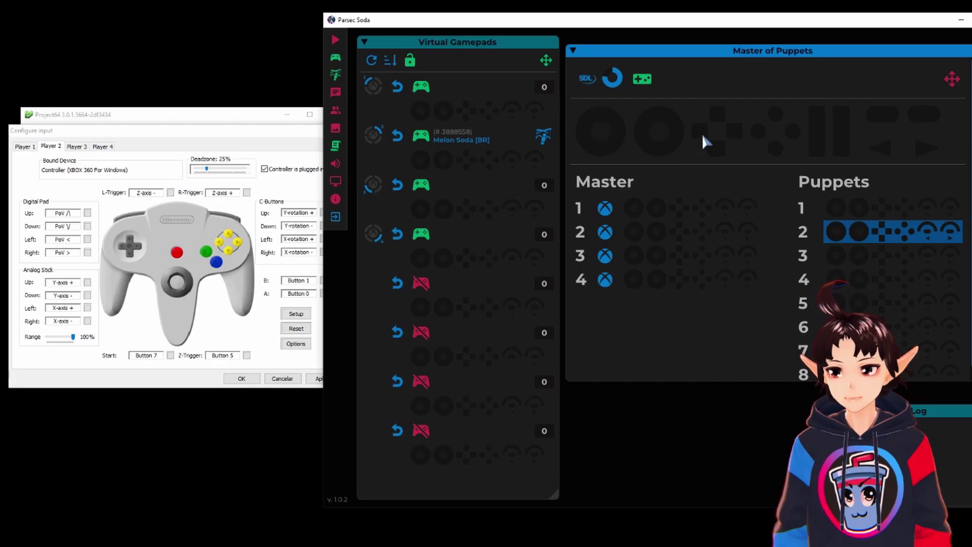
click(79, 252)
click(728, 131)
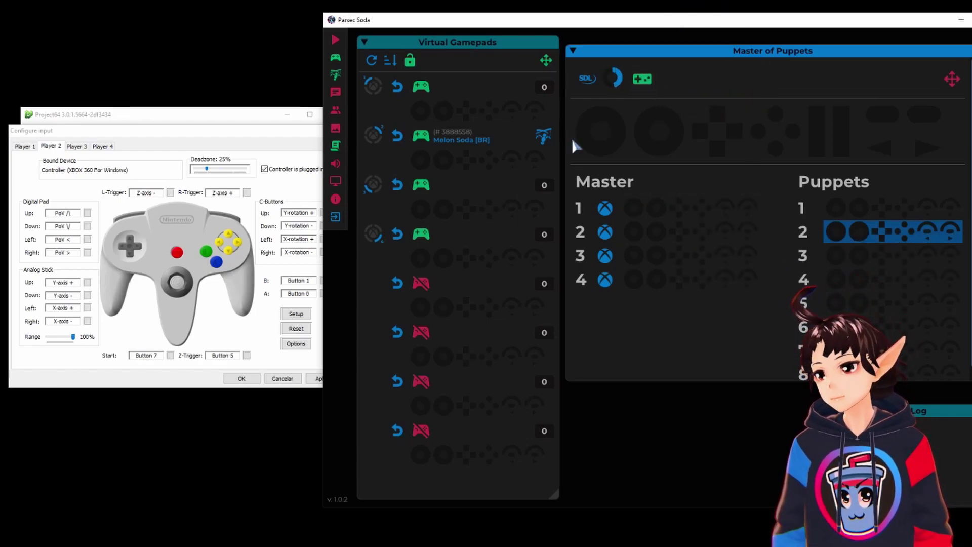
Run the input setup for Player 3 using puppet 3 and for Player 4 using puppet 4
click(76, 151)
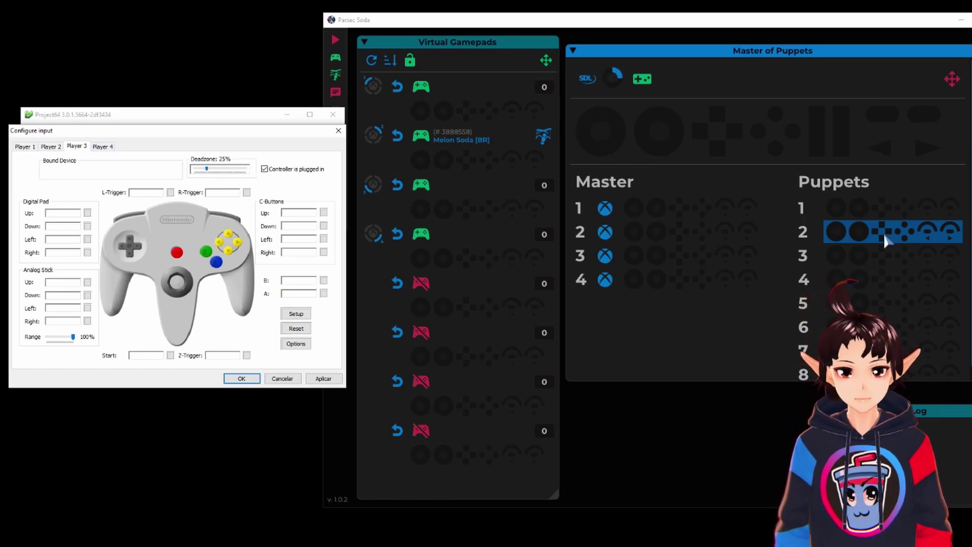
click(886, 255)
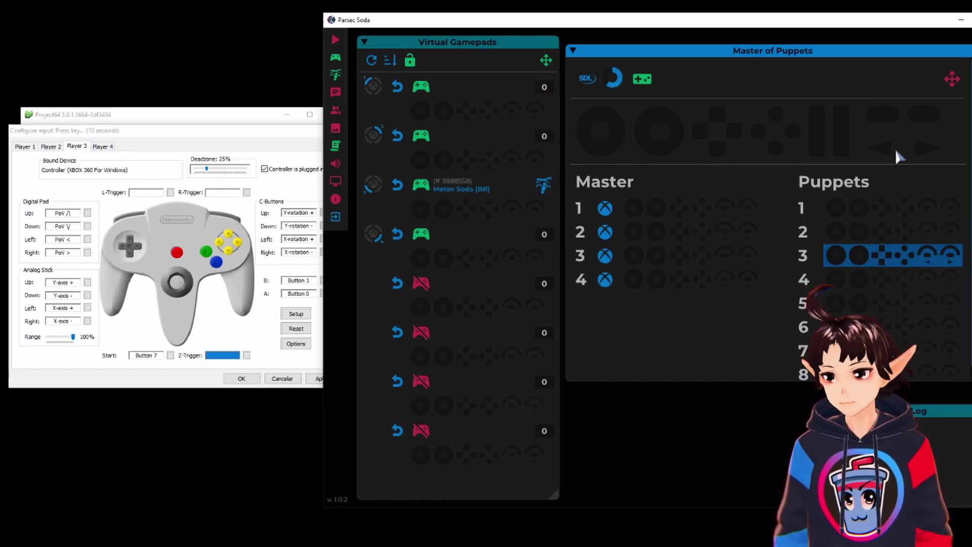
click(102, 146)
click(891, 279)
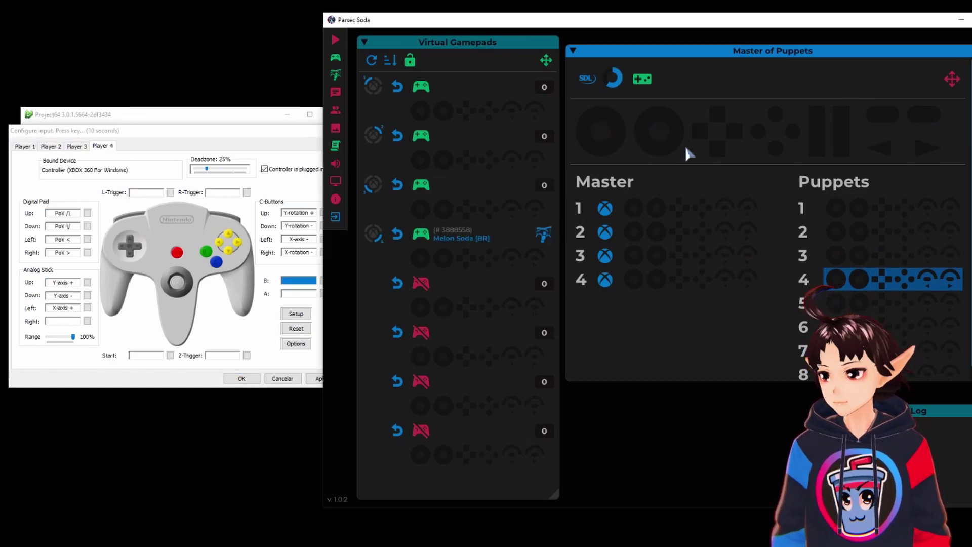
Bind Player 4's C-Buttons Left to X-rotation + and analog stick Right to X-axis -
click(257, 141)
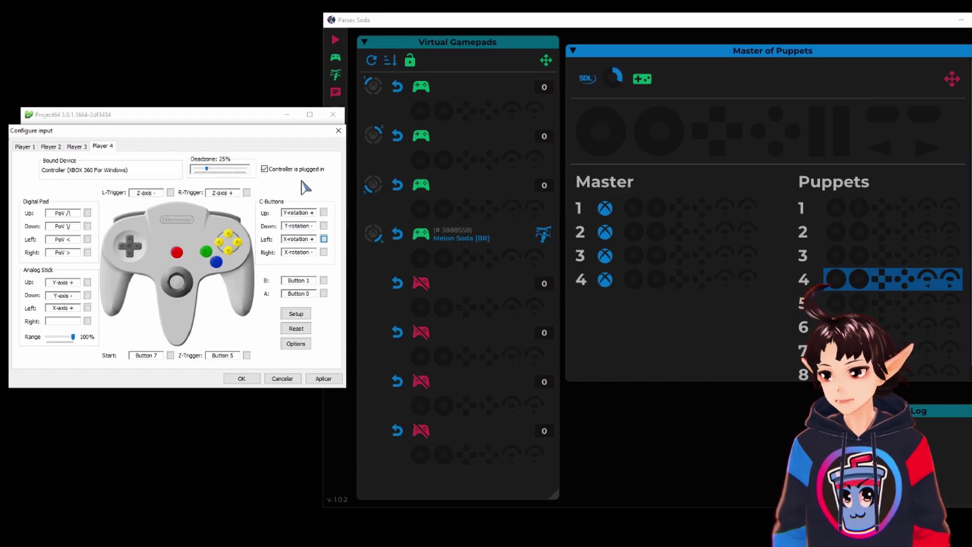
click(87, 321)
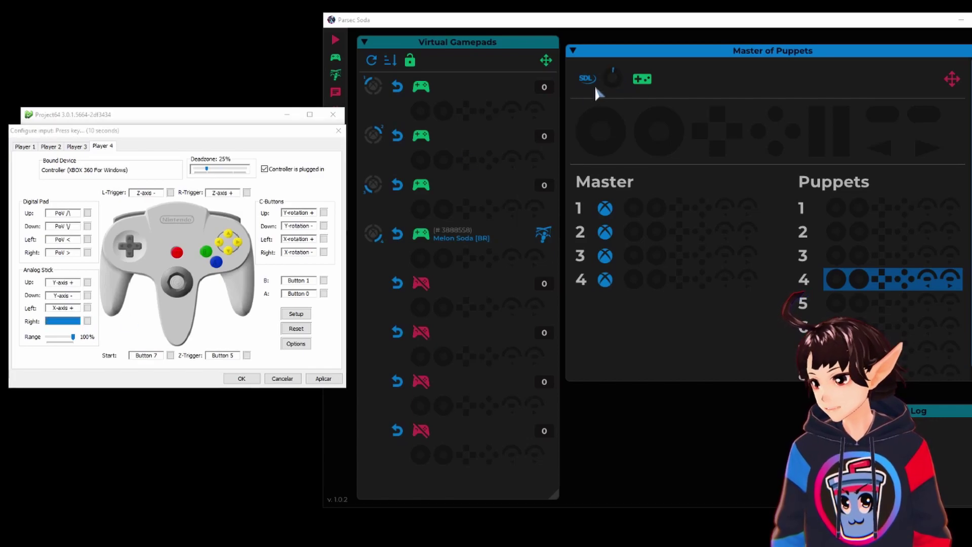
click(618, 128)
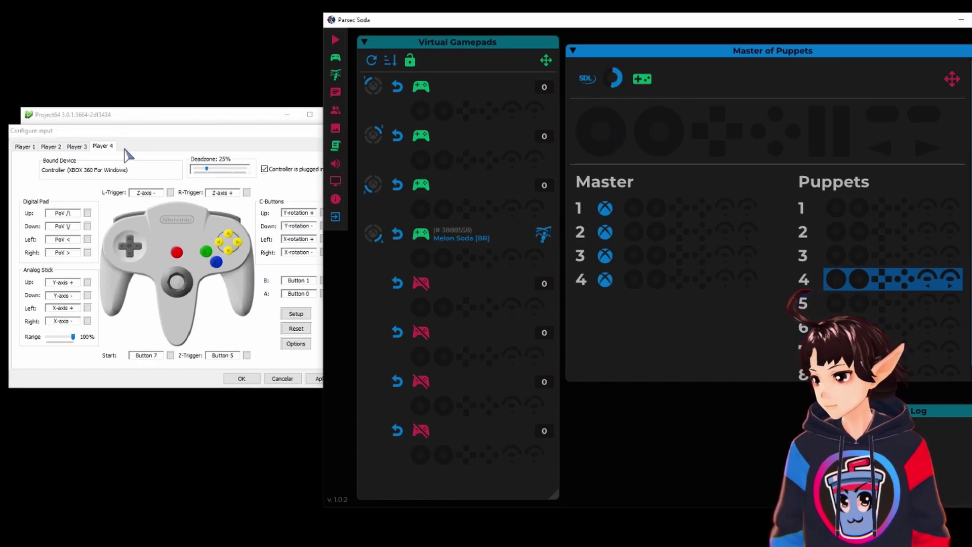
Review the bindings of all four players and save the input configuration
click(76, 147)
click(51, 148)
click(26, 147)
click(50, 147)
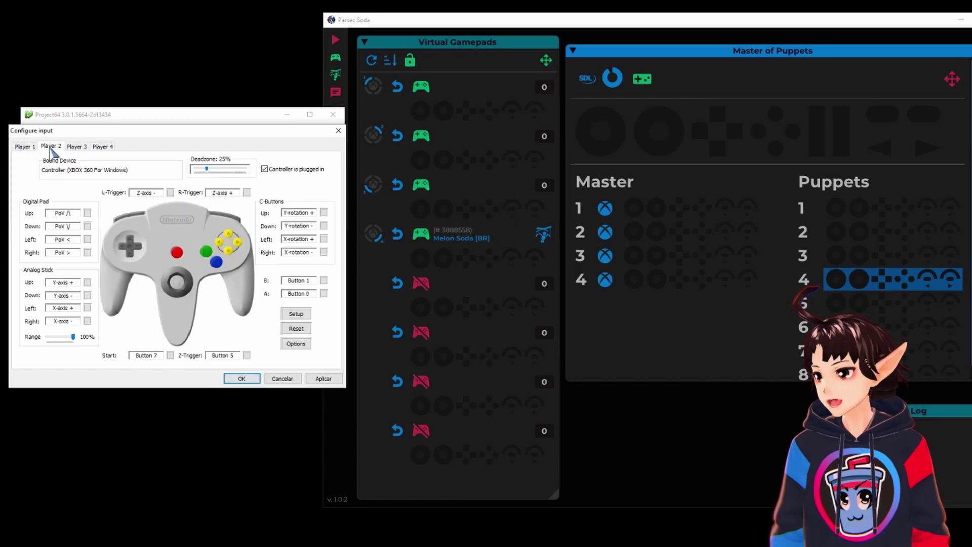
click(75, 148)
click(101, 147)
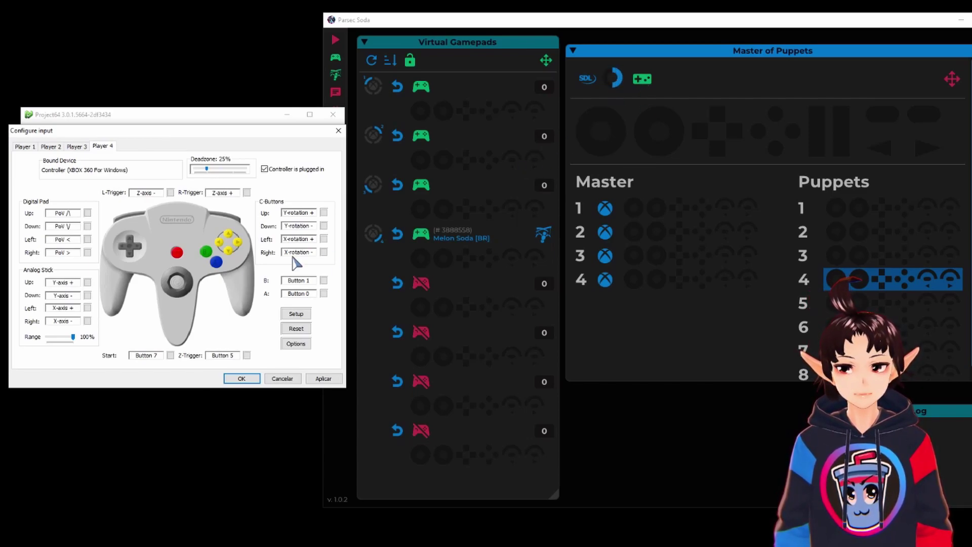
click(242, 379)
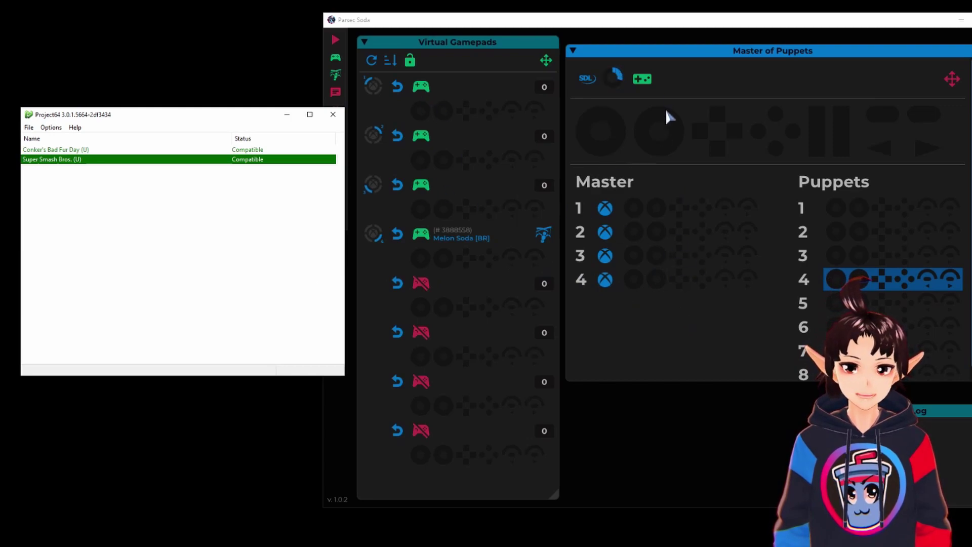
Turn off the on-screen gamepad in Master of Puppets and launch Super Smash Bros. (U) in Project64
click(651, 80)
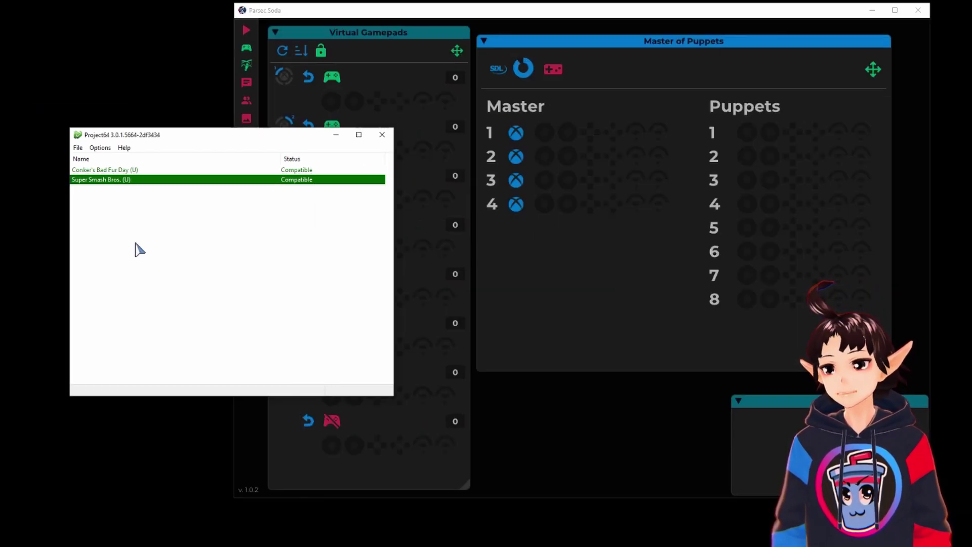
double_click(127, 180)
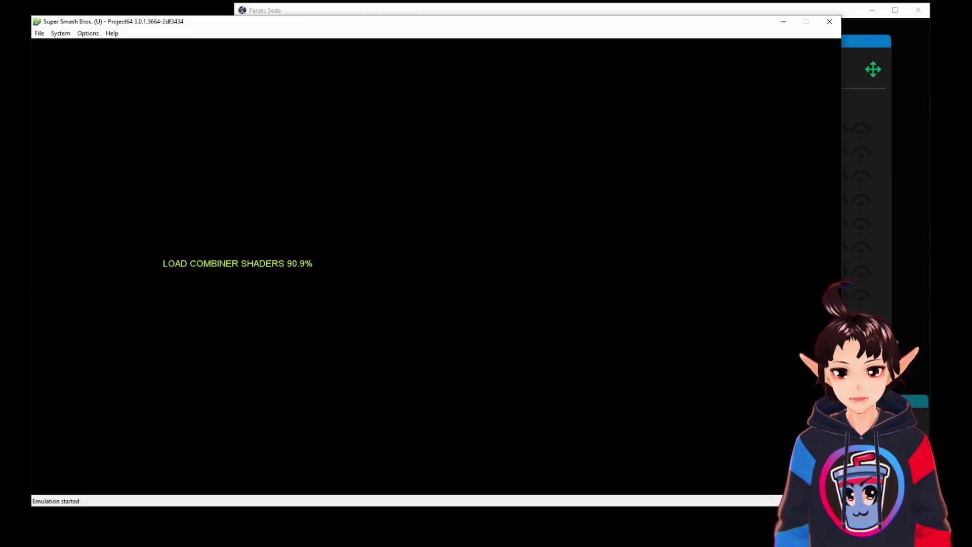
Alternate between Parsec Soda and the running game to examine the Master gamepad list
click(919, 311)
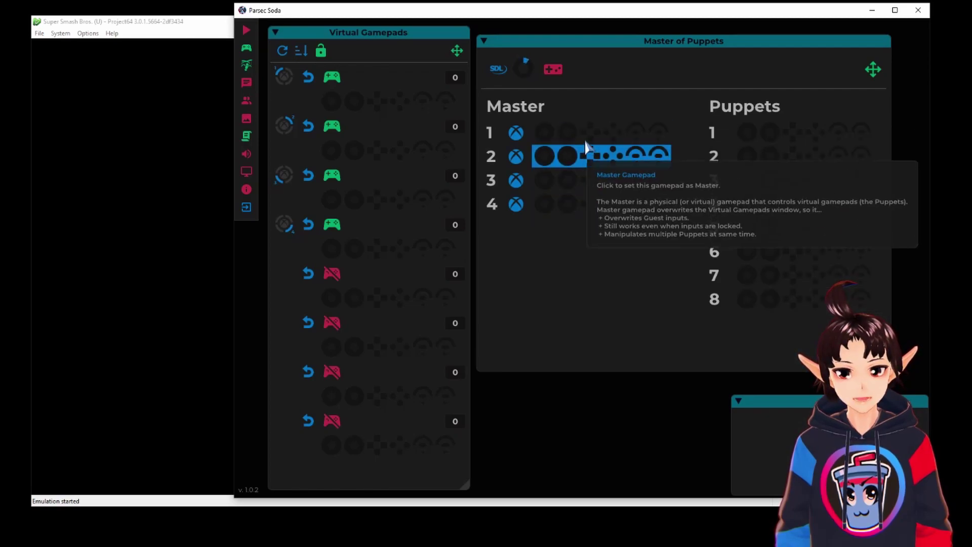
click(136, 172)
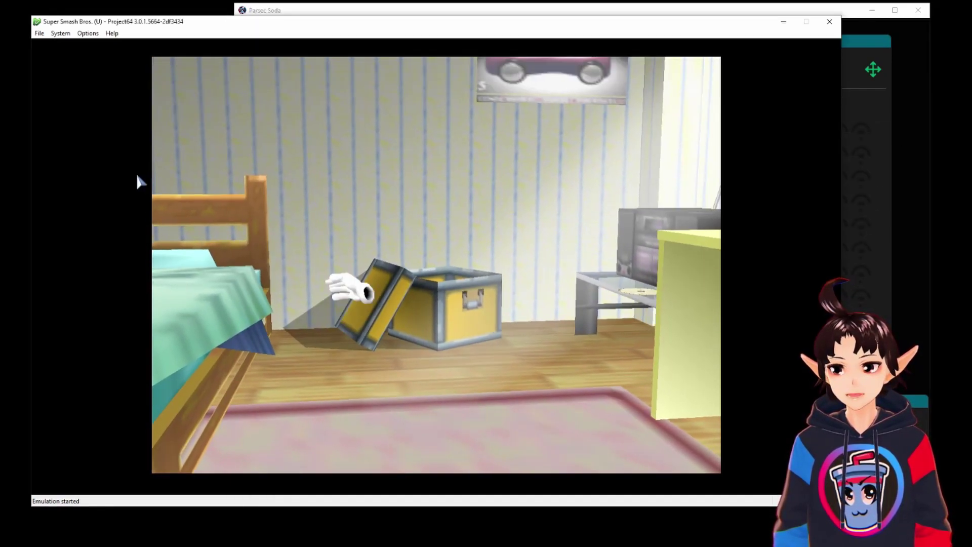
click(895, 293)
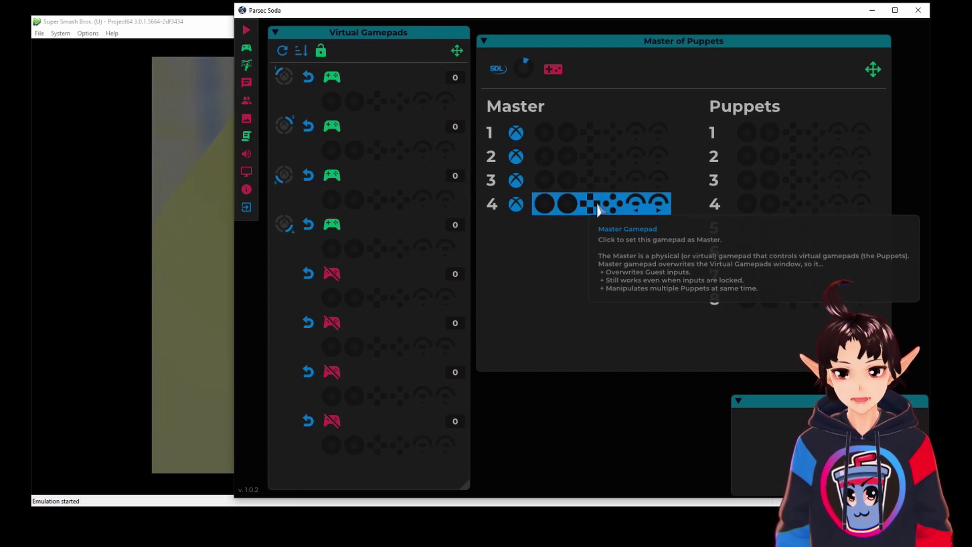
click(104, 197)
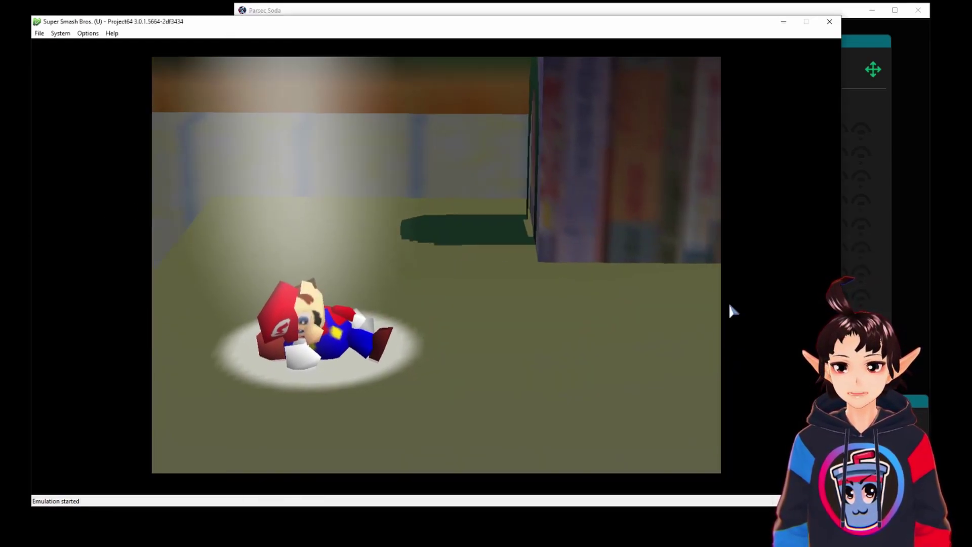
click(906, 318)
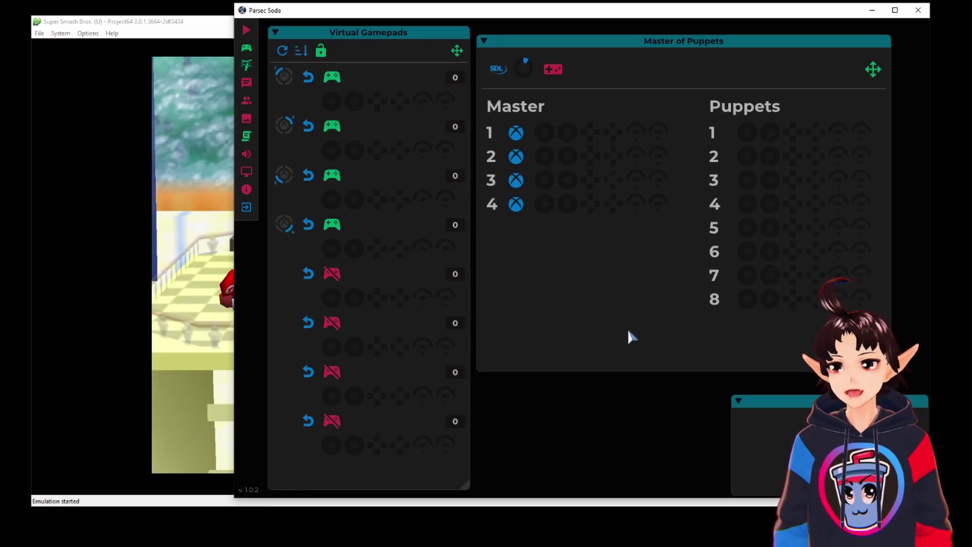
click(537, 90)
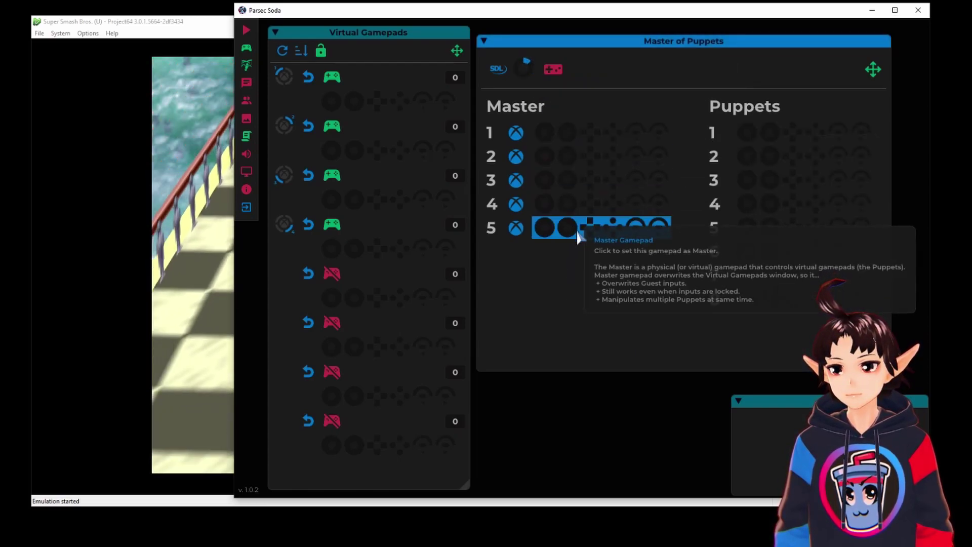
click(175, 217)
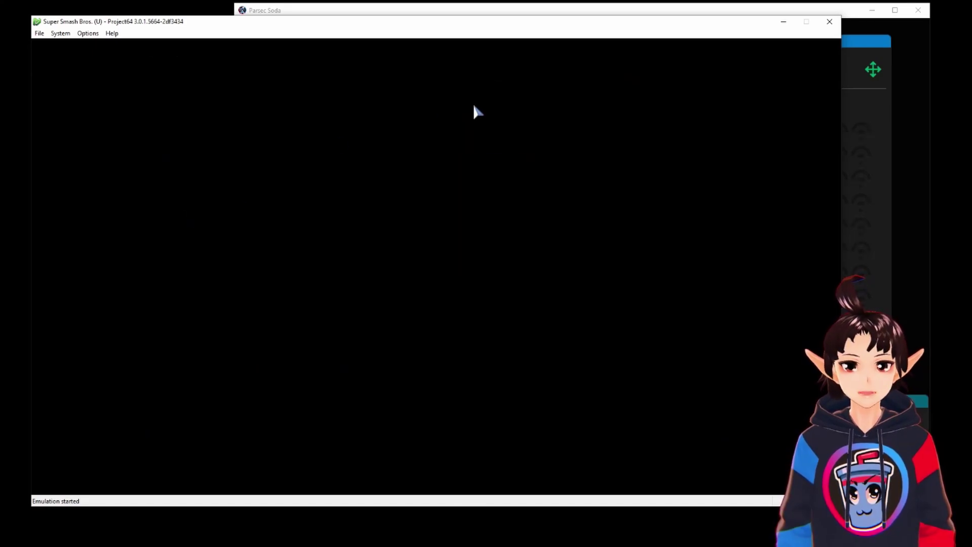
click(909, 112)
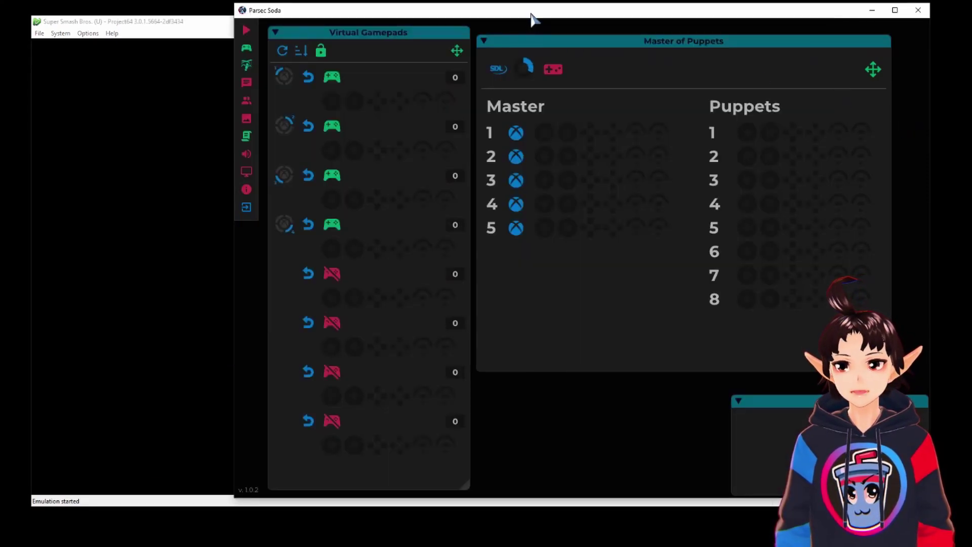
drag(533, 20, 820, 20)
click(270, 160)
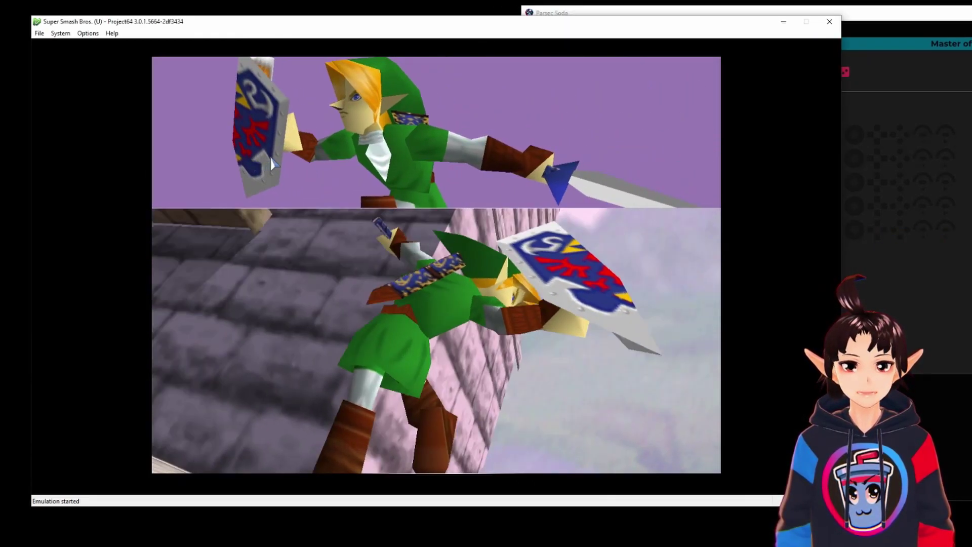
Set gamepad 5 as the Master and mark puppet 1 as the virtual gamepad it controls in Parsec Soda
drag(884, 22, 640, 19)
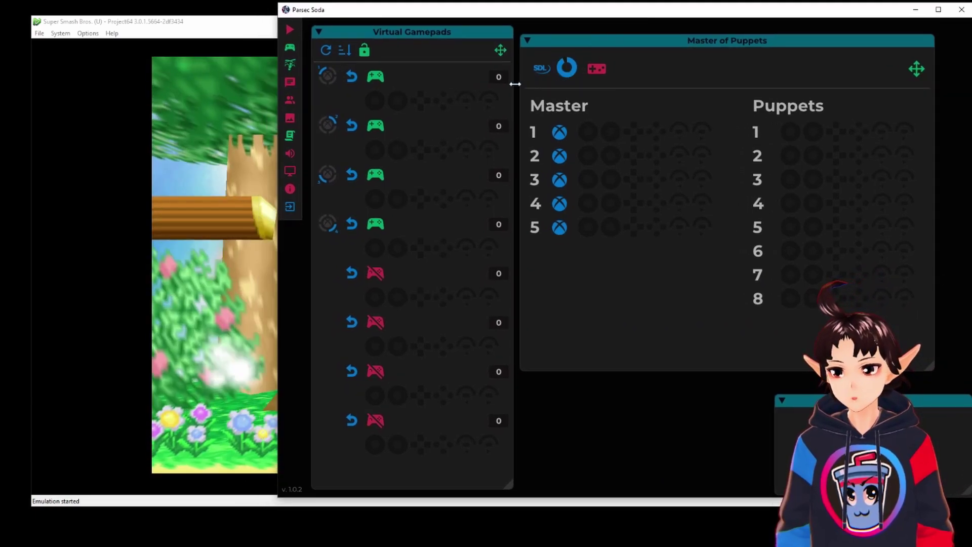
click(589, 236)
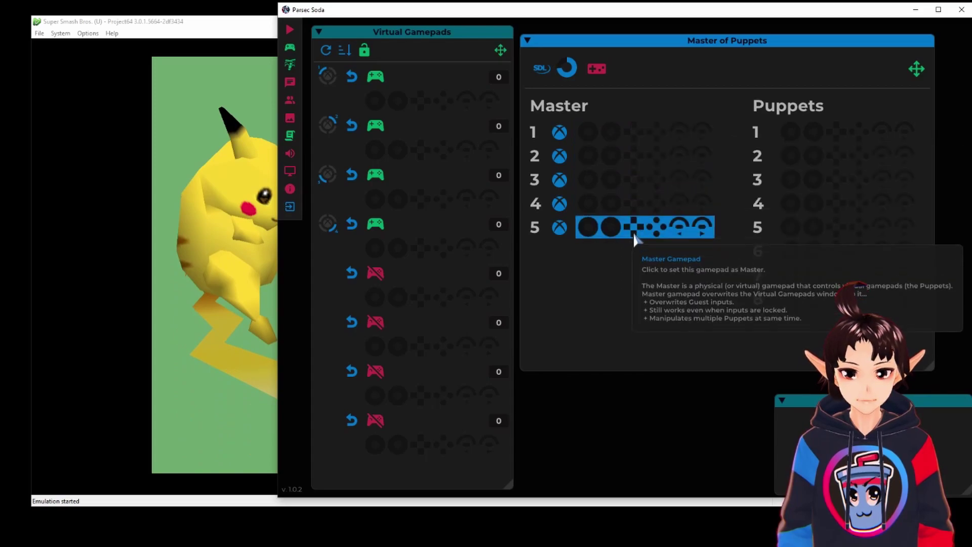
click(633, 232)
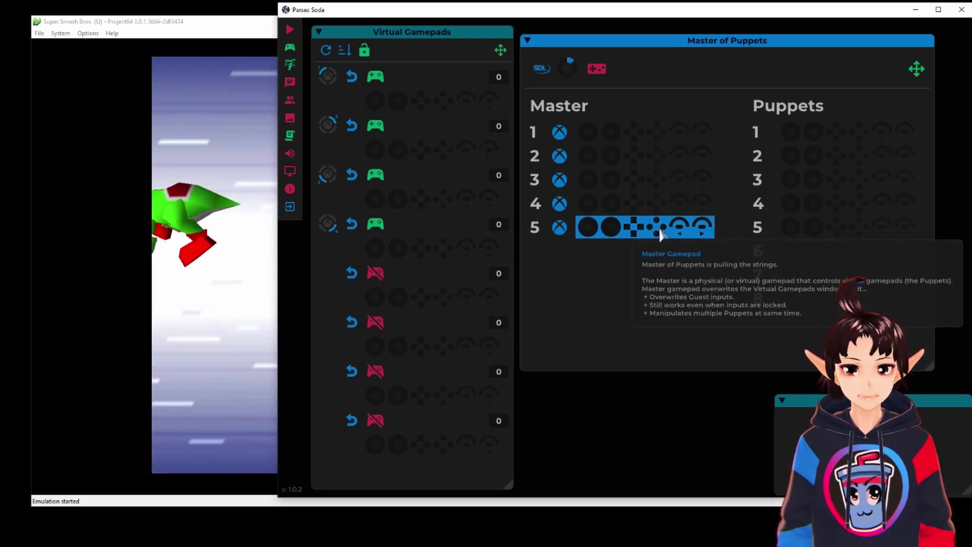
click(810, 130)
Return to Super Smash Bros., start from the title screen and enter VS Mode
click(151, 180)
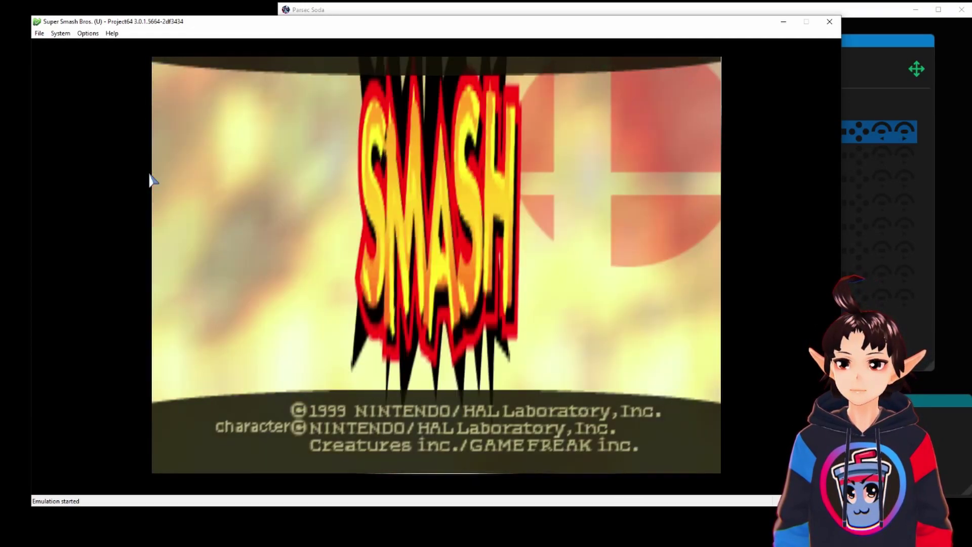
key(Return)
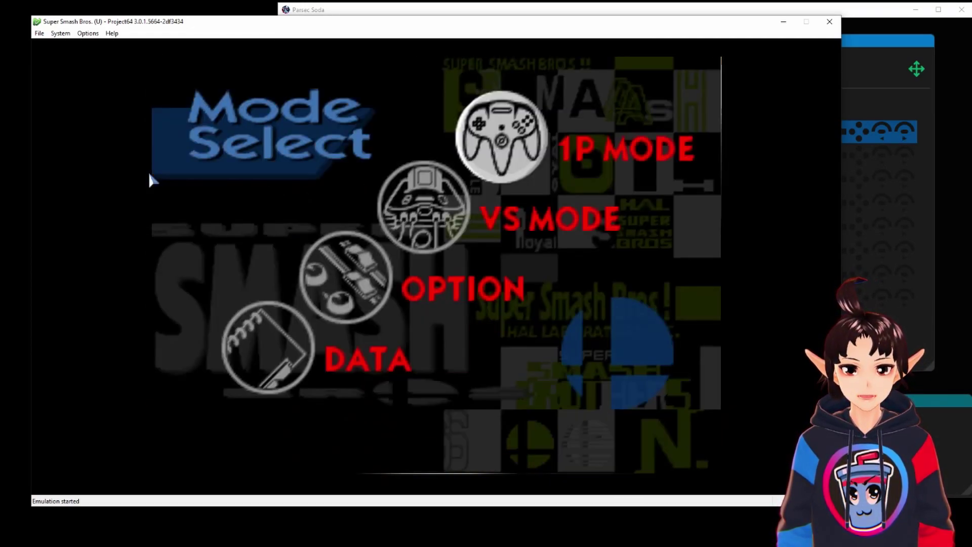
key(Down)
key(Return)
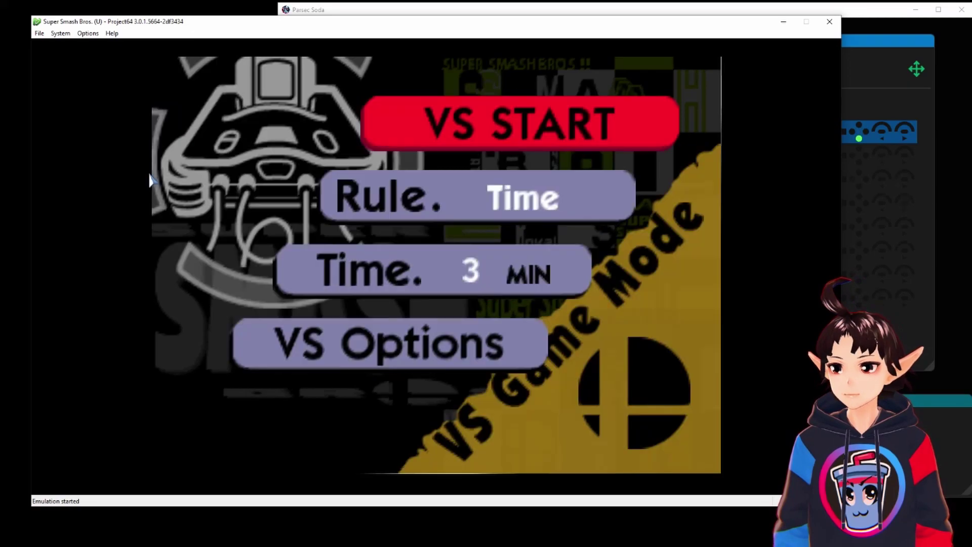
Change the VS Mode rule from Time to Stock and start VS to reach character selection
key(Down)
key(Up)
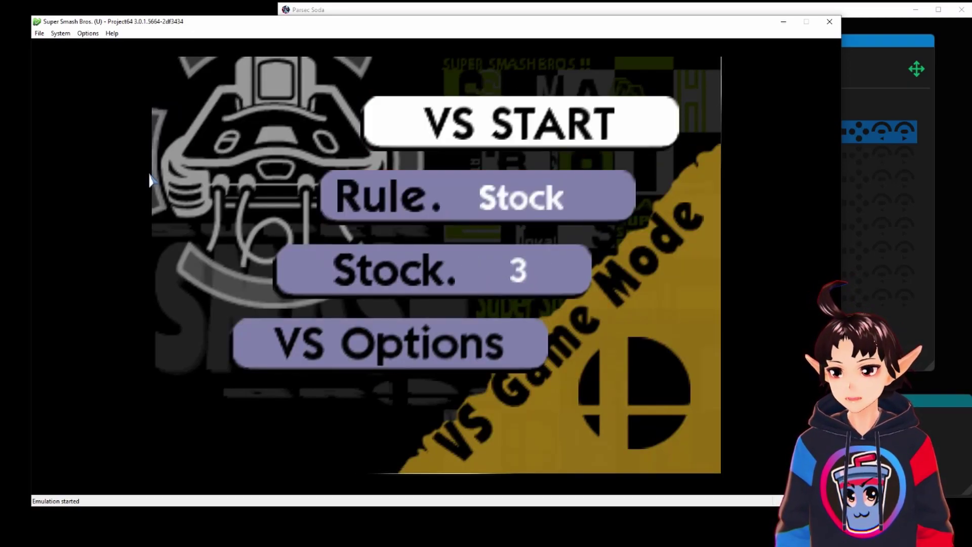
key(Return)
Test the first virtual gamepad by moving the 1P hand around the character selection screen
key(Up)
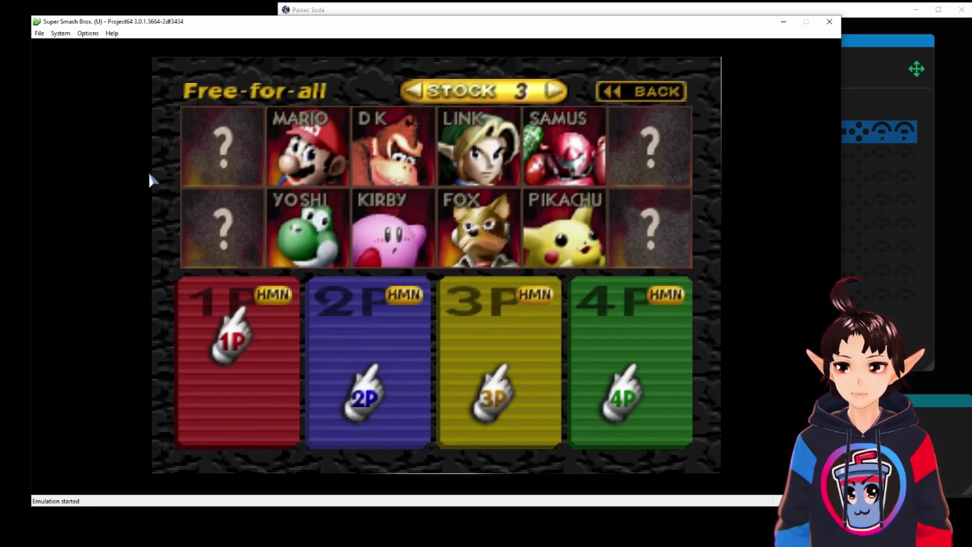
key(Left)
key(Up)
key(Down)
key(Right)
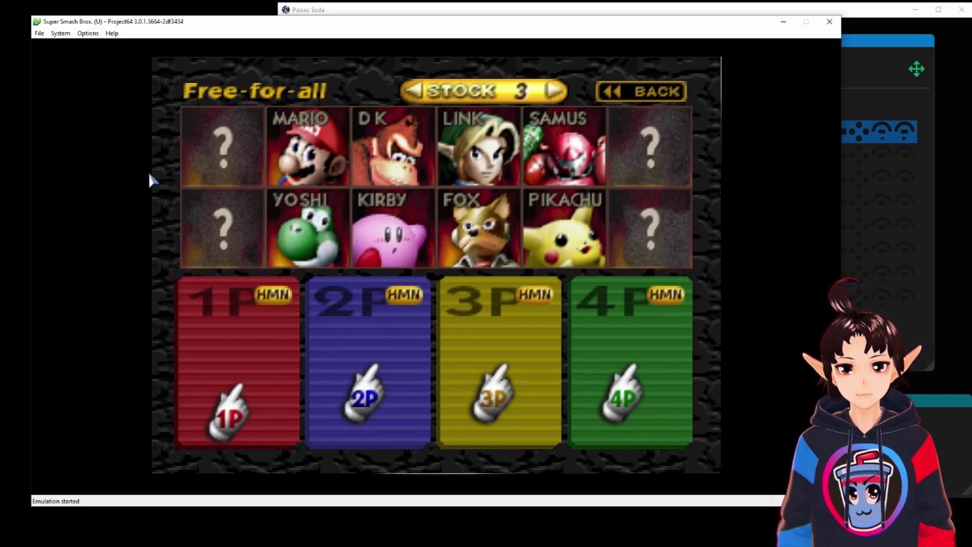
key(Up)
key(Left)
Switch Master control in Parsec Soda from puppet 1 to puppet 2 and on to puppet 3, testing the matching hands in the game
click(881, 130)
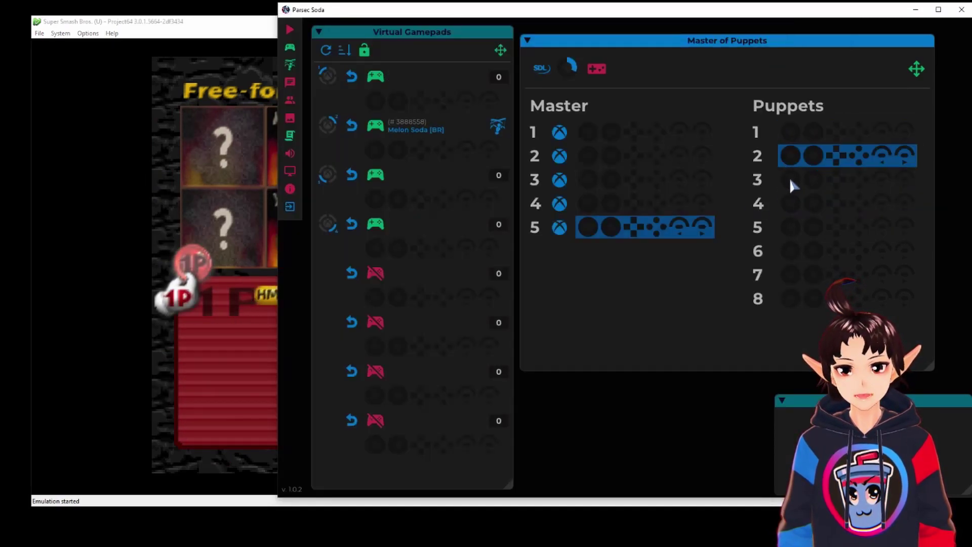
click(120, 170)
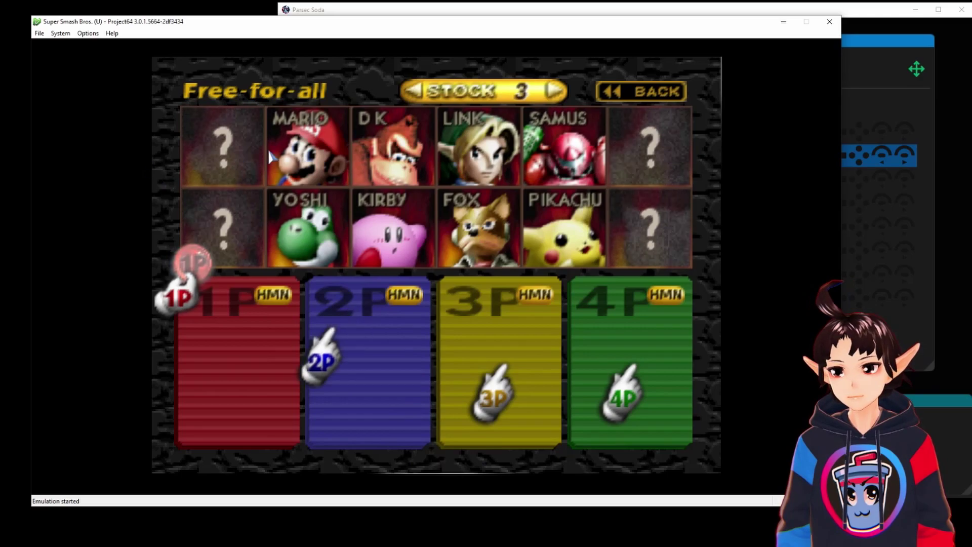
click(868, 172)
click(854, 204)
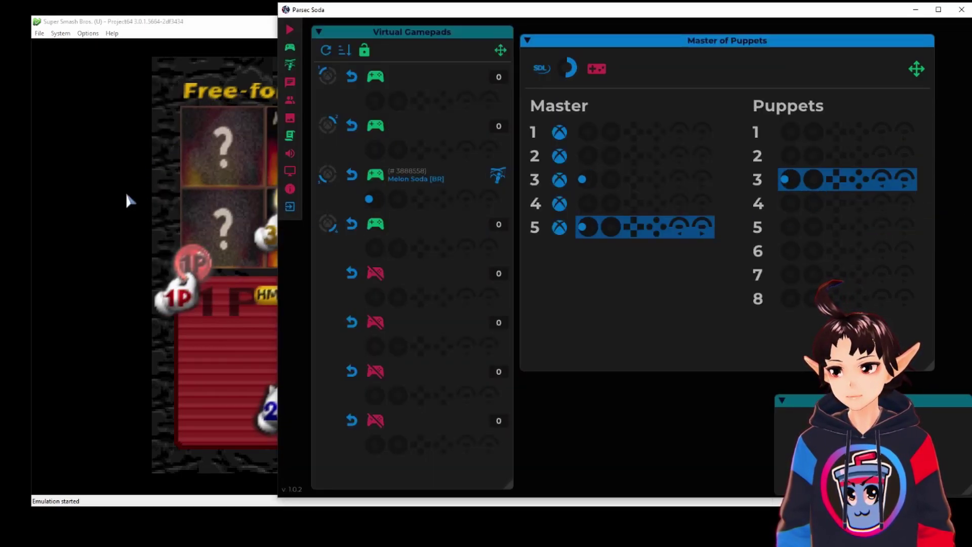
Mark puppet 4 and unmark puppet 3 in Parsec Soda, and return to the game to test the 4P hand
click(794, 213)
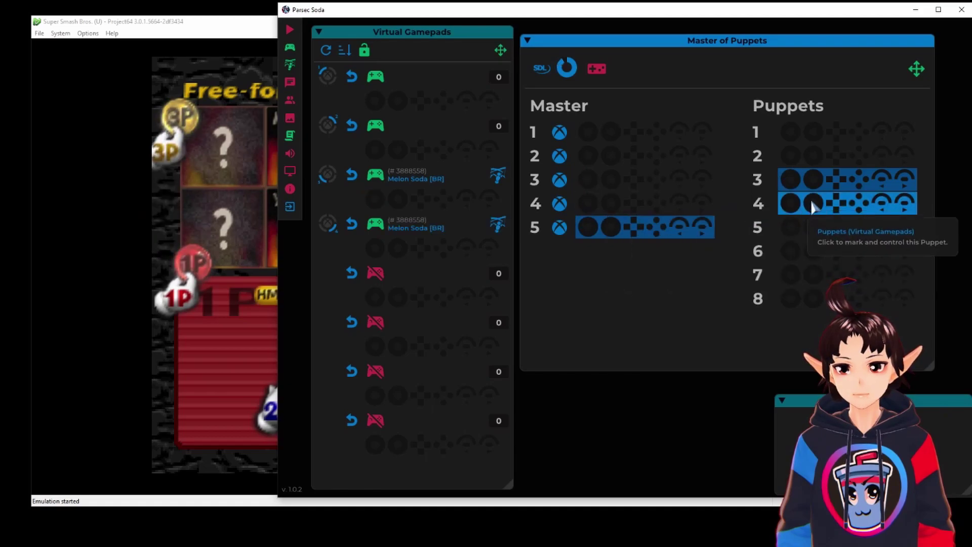
click(800, 180)
click(116, 218)
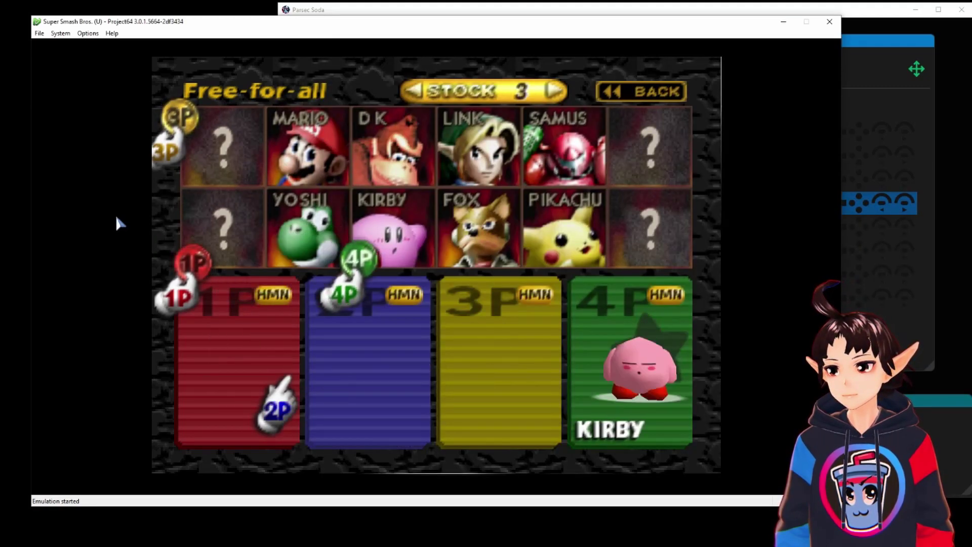
Mark puppets 3, 2 and 1 alongside puppet 4 in Parsec Soda and return to the game to control all four players together
click(861, 179)
click(871, 155)
click(883, 132)
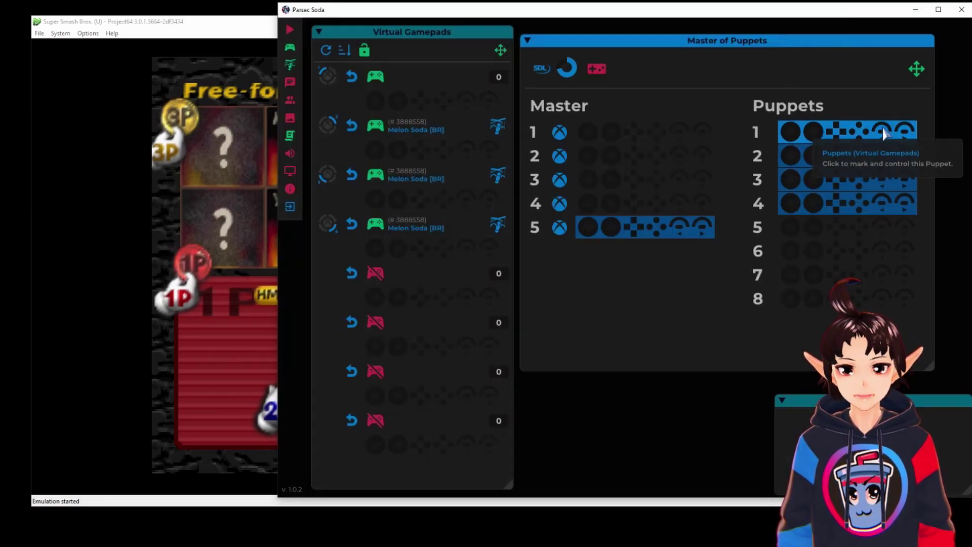
click(96, 215)
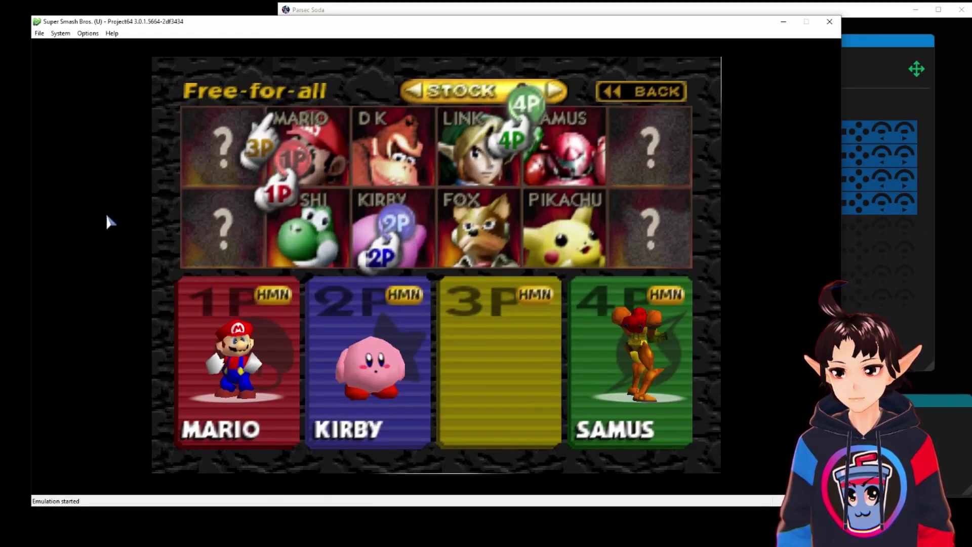